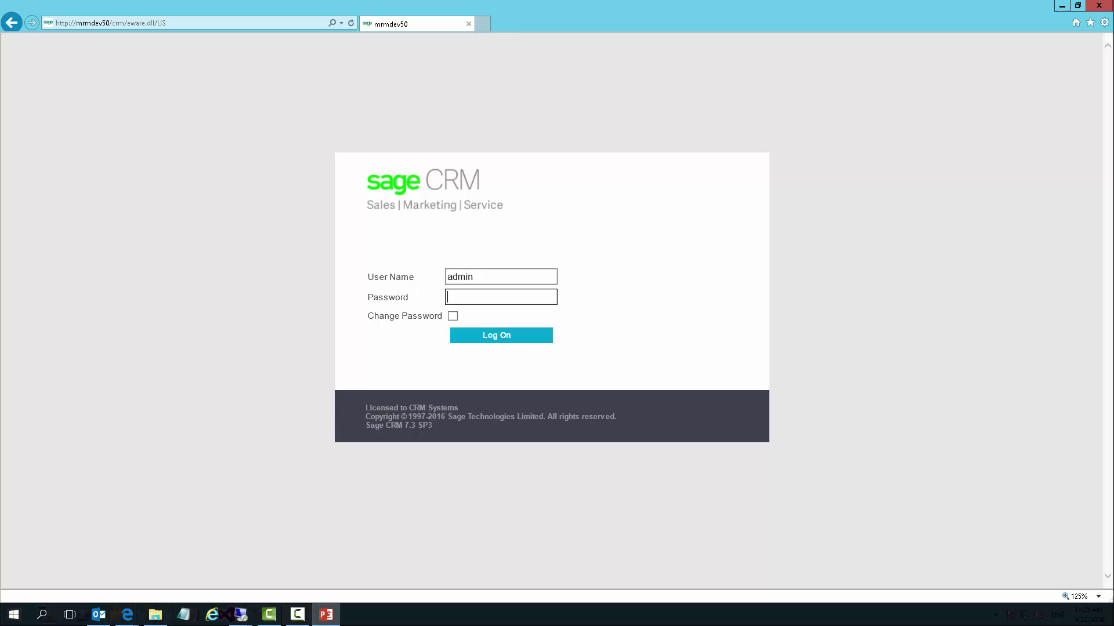
Log on to Sage CRM as the administrator with the account password
type("password")
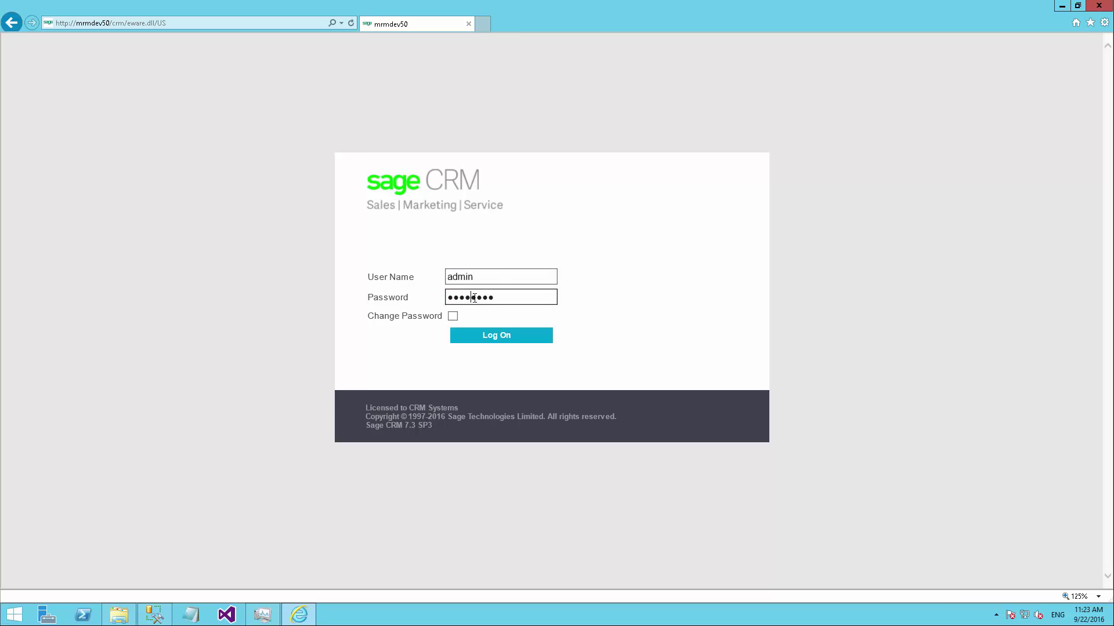
left_click(497, 337)
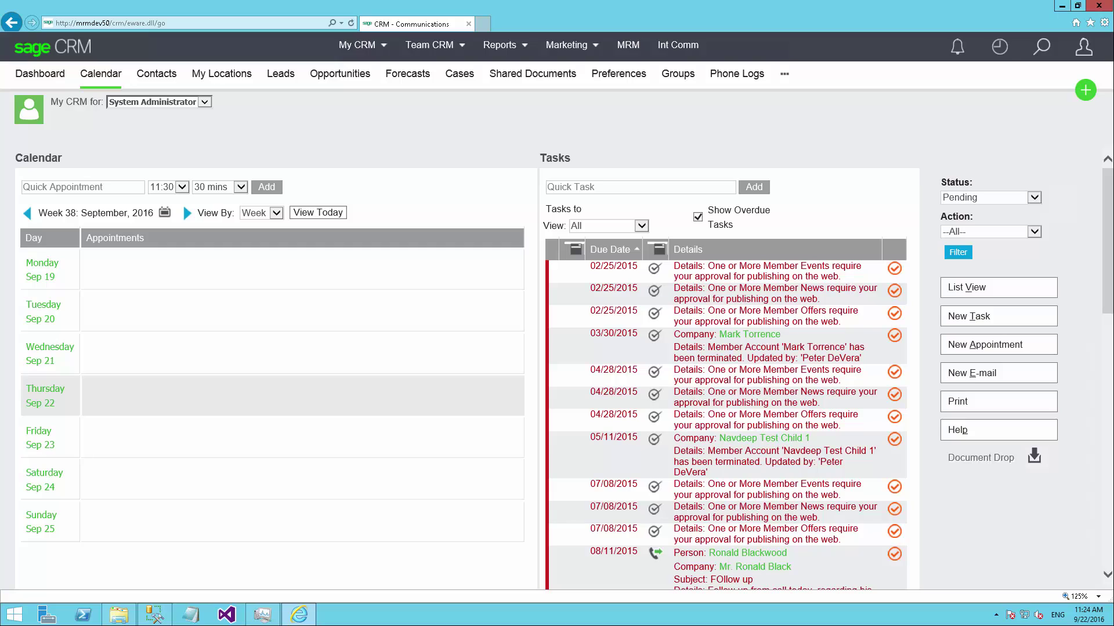
Open the recently viewed records list to reach the donor's company record
left_click(999, 47)
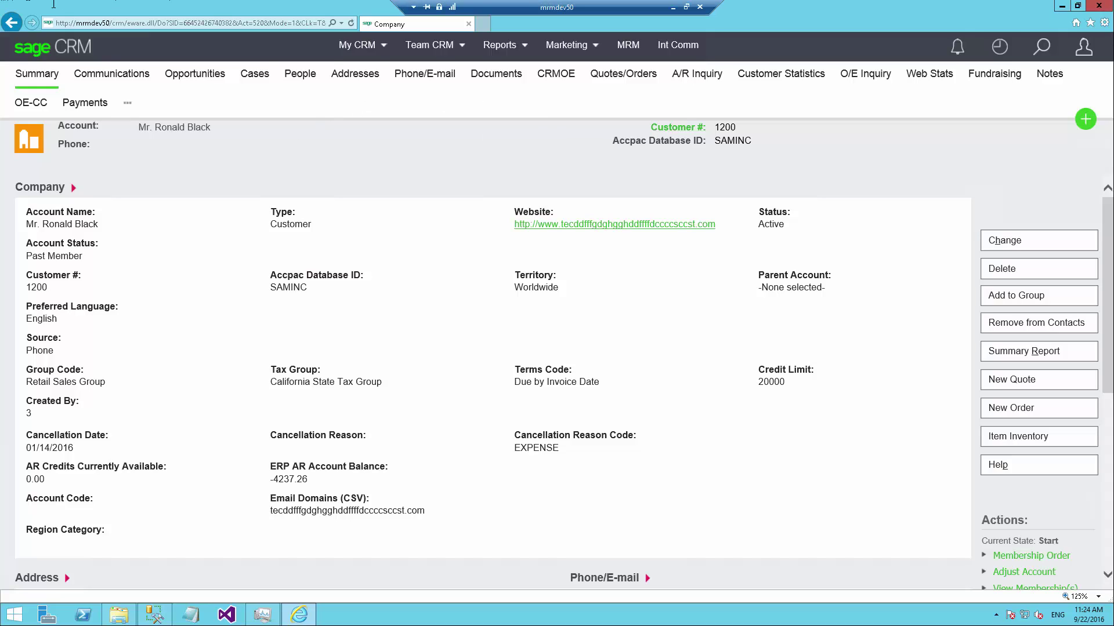
Show the account's Fundraising contributions, pointing out the pending and committed contribution rows
left_click(1008, 81)
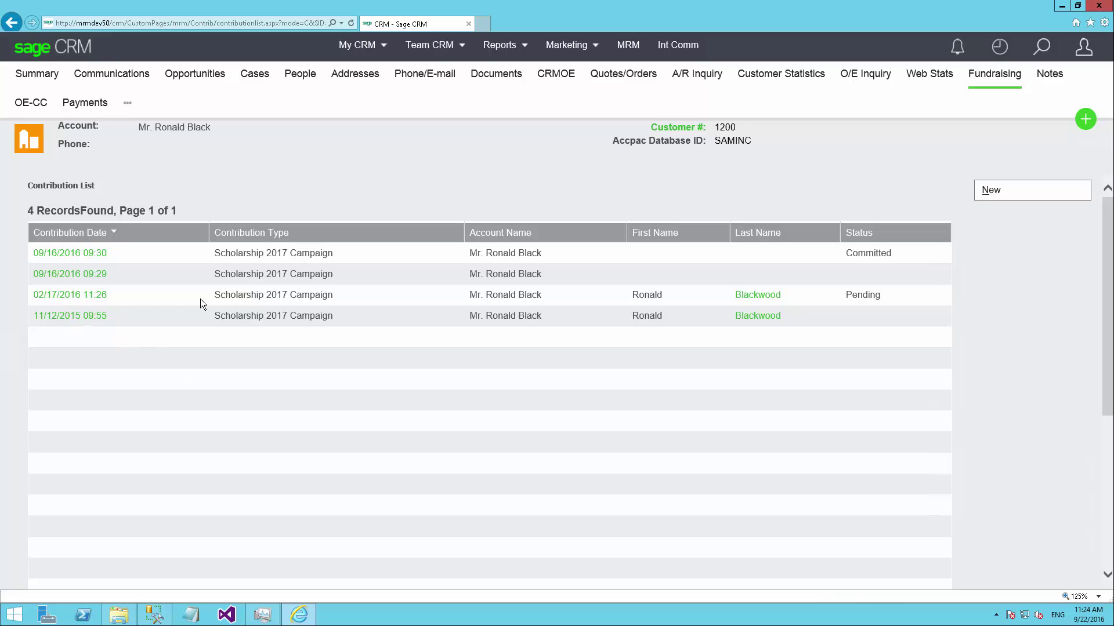
triple_click(271, 295)
left_click_drag(884, 303, 32, 296)
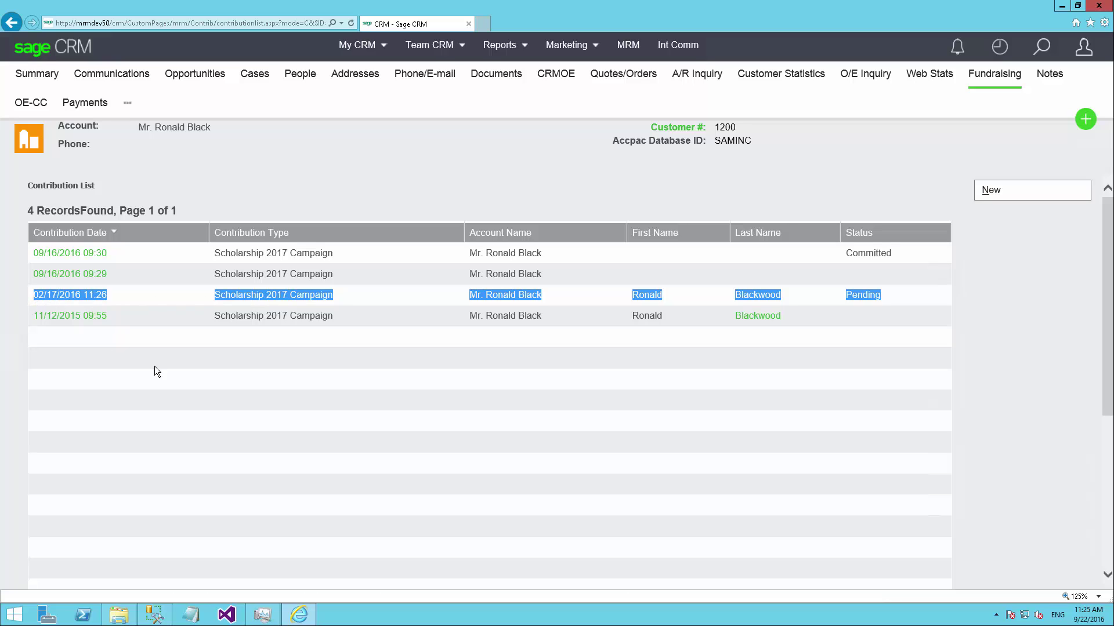
left_click(183, 390)
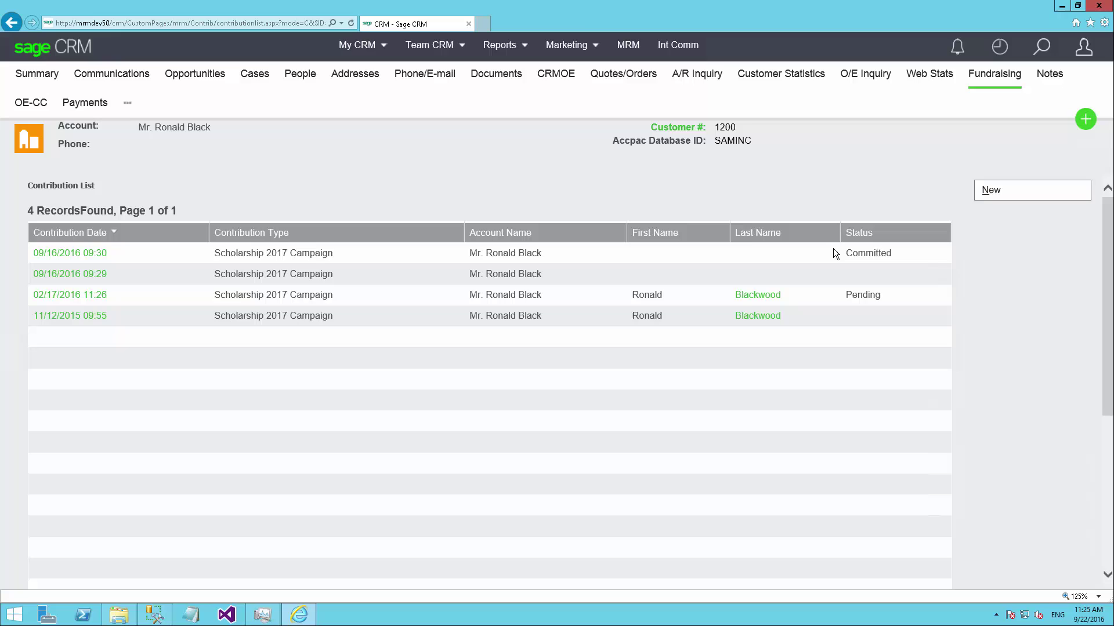
left_click_drag(835, 254, 32, 255)
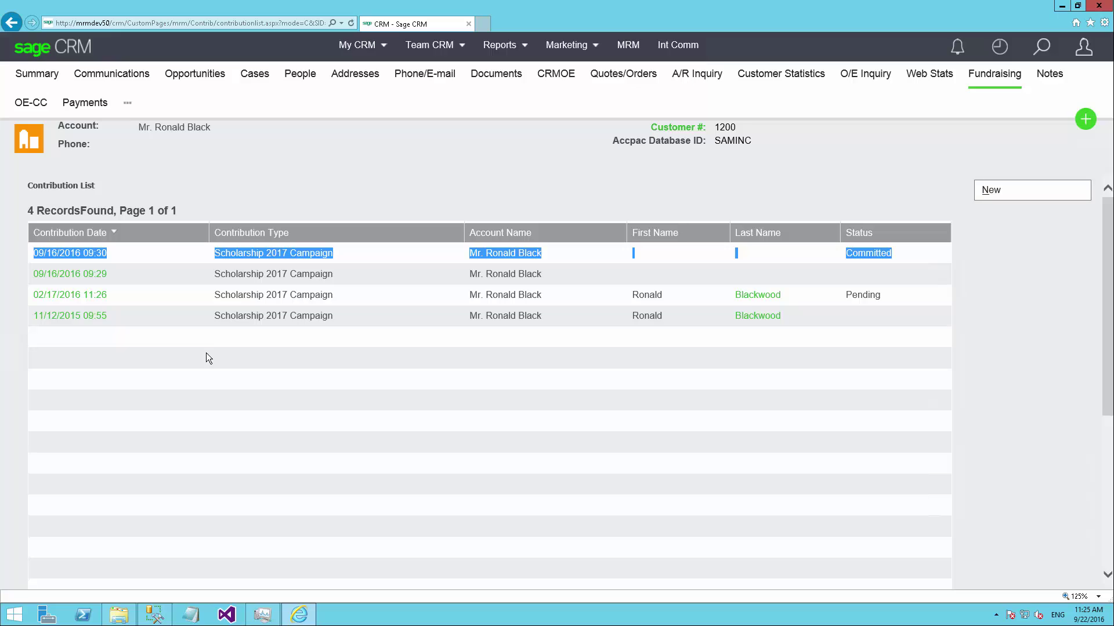
left_click(204, 355)
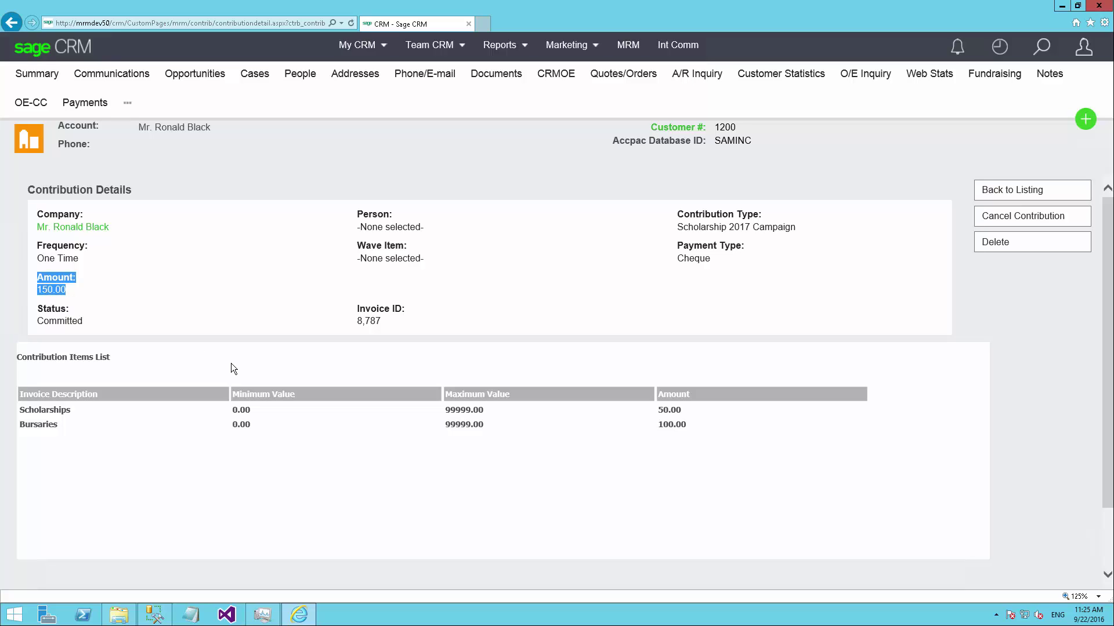
left_click(86, 329)
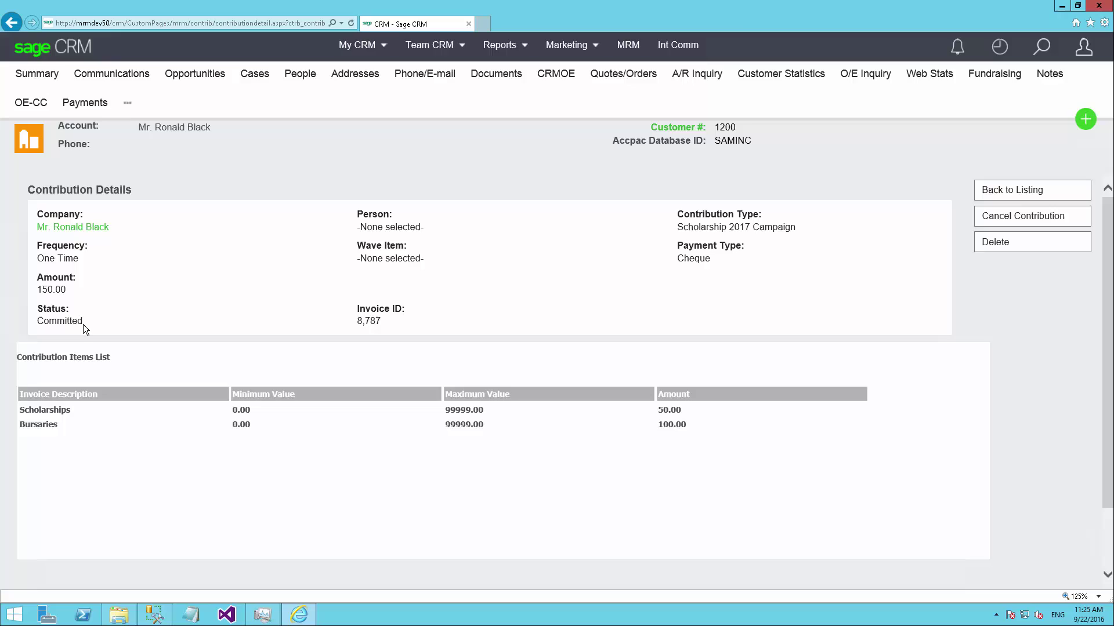
left_click(76, 283)
left_click_drag(39, 409, 167, 437)
left_click(73, 437)
left_click_drag(672, 409, 660, 411)
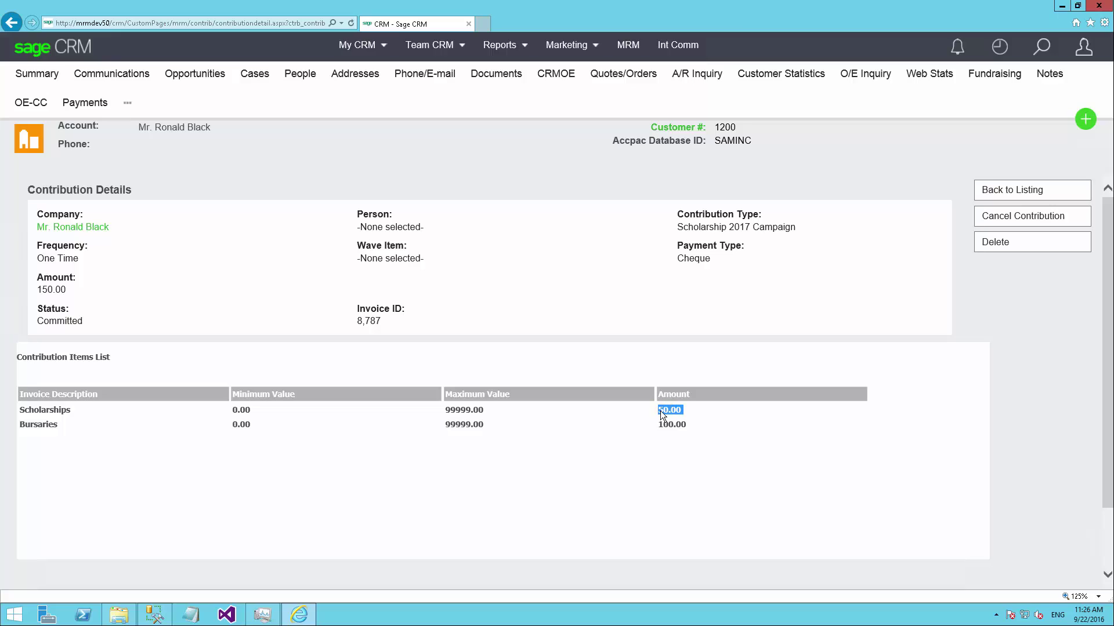
left_click(651, 290)
double_click(40, 290)
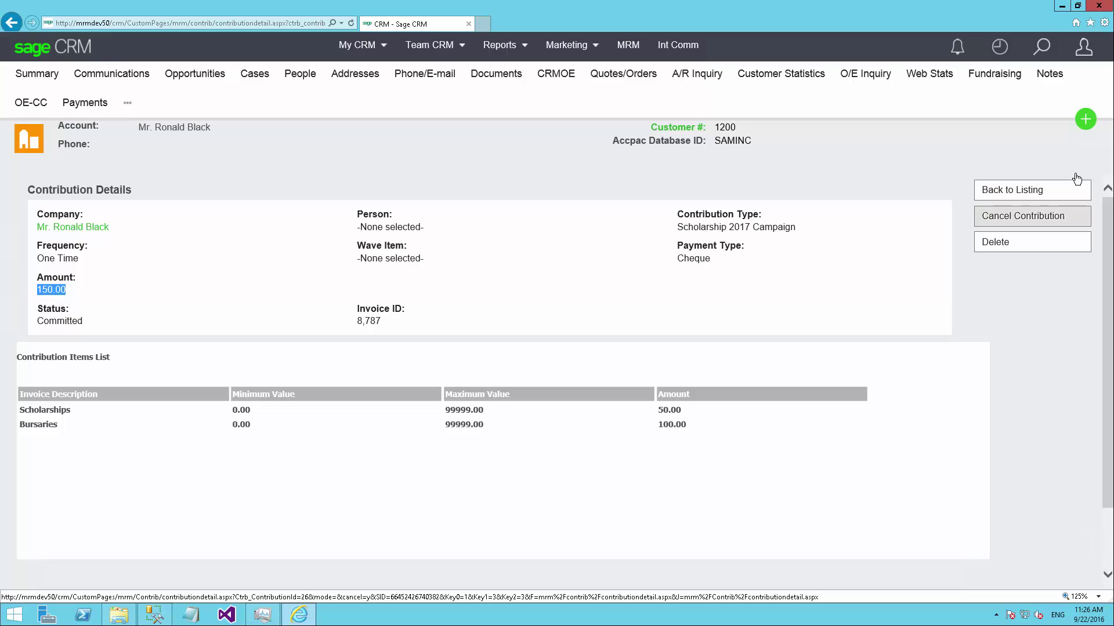
left_click(1083, 47)
Go to Administration and open Contributions > Contribution Types, listing Scholarship 2017 Campaign
left_click(1037, 98)
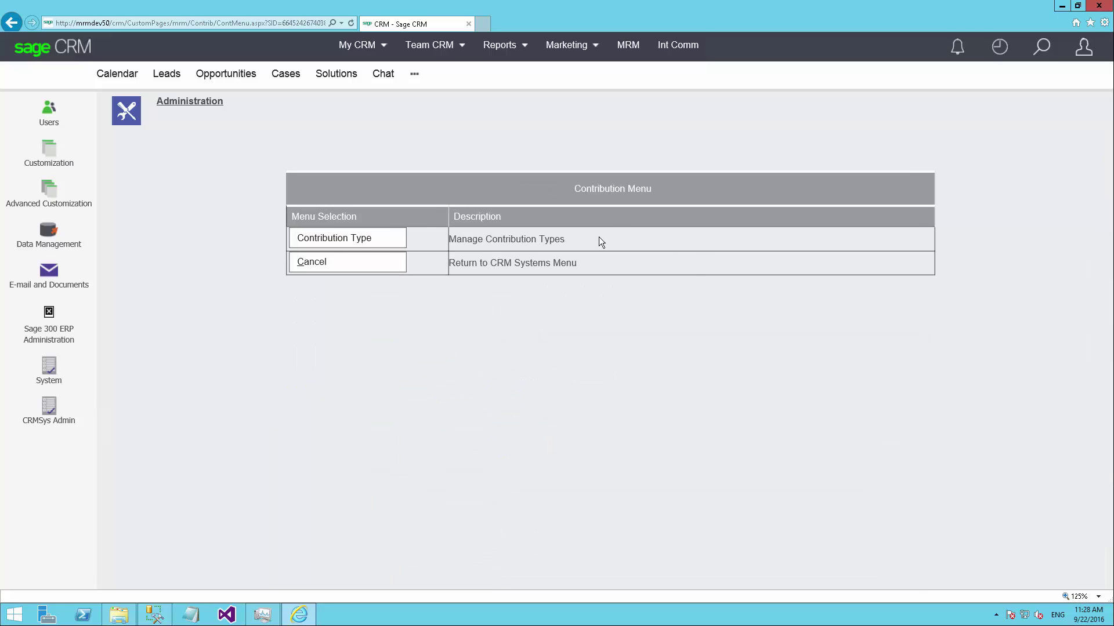
left_click_drag(596, 241, 366, 254)
left_click(345, 238)
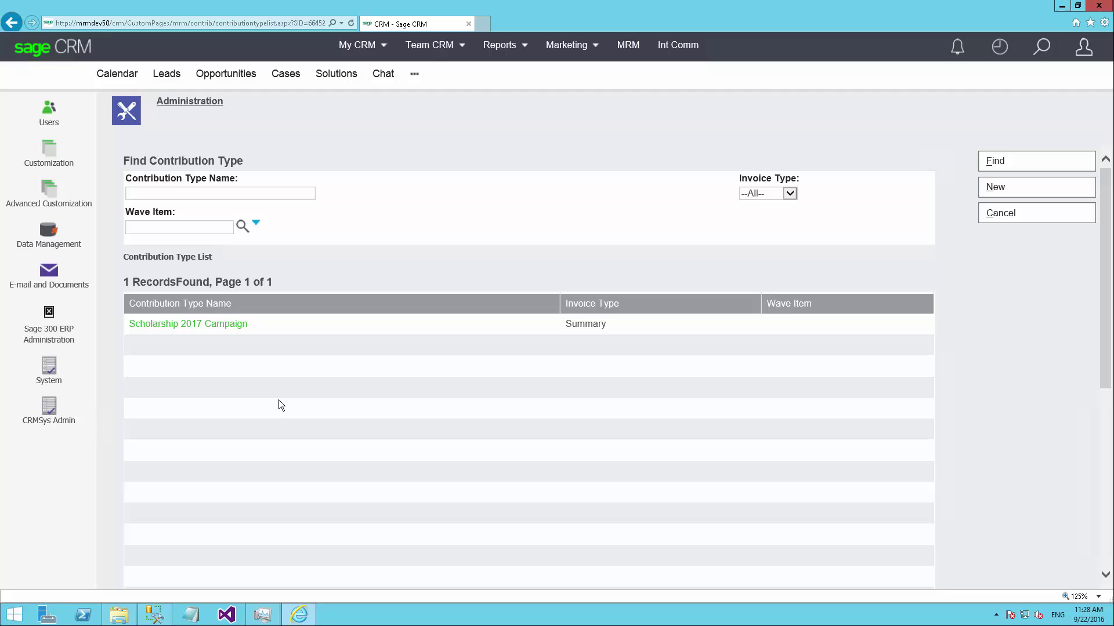
Open the Scholarship 2017 Campaign type and point out its empty start and end dates
left_click(198, 326)
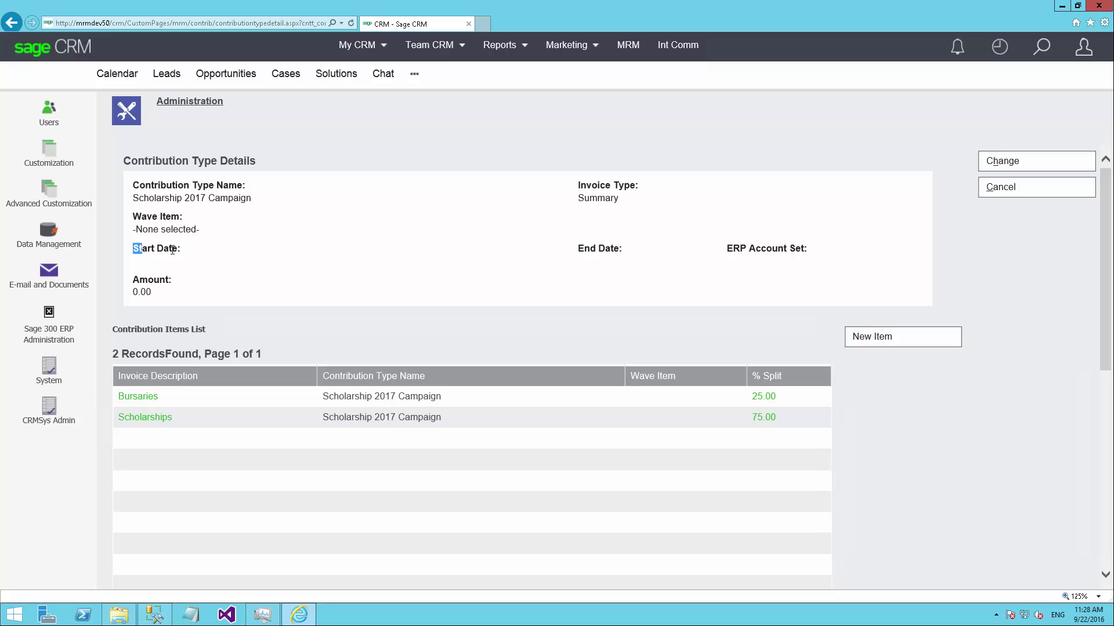
left_click_drag(133, 249, 197, 262)
left_click_drag(579, 248, 626, 263)
left_click(602, 267)
Point out the type's name, Summary invoice type and unassigned wave item
double_click(140, 197)
left_click(308, 244)
left_click_drag(136, 214, 214, 227)
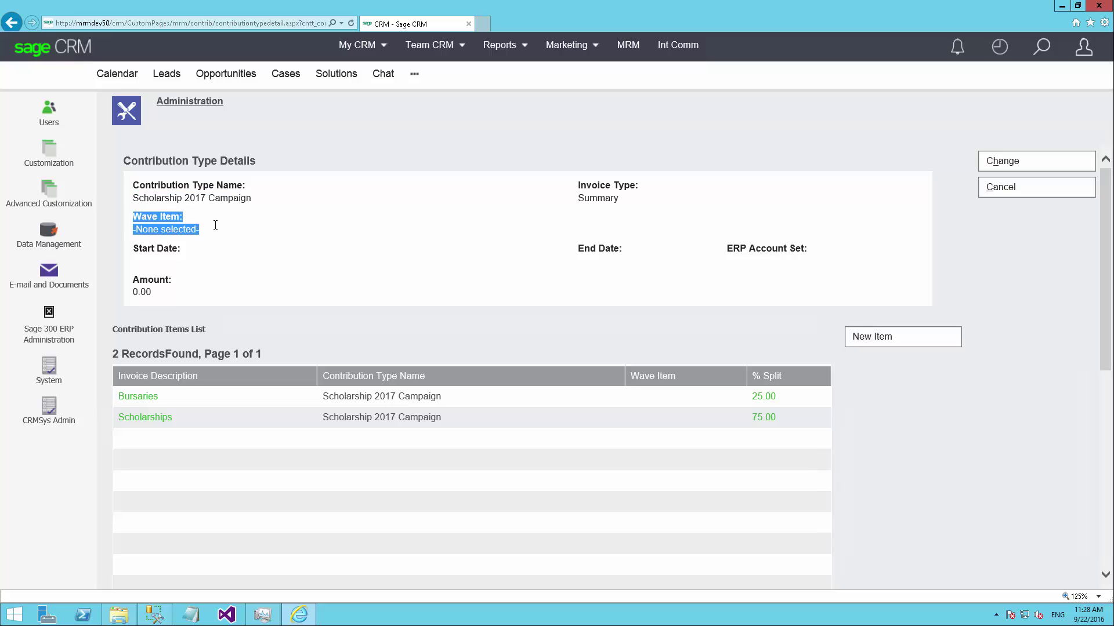
left_click(278, 269)
left_click_drag(139, 197, 186, 219)
left_click(186, 218)
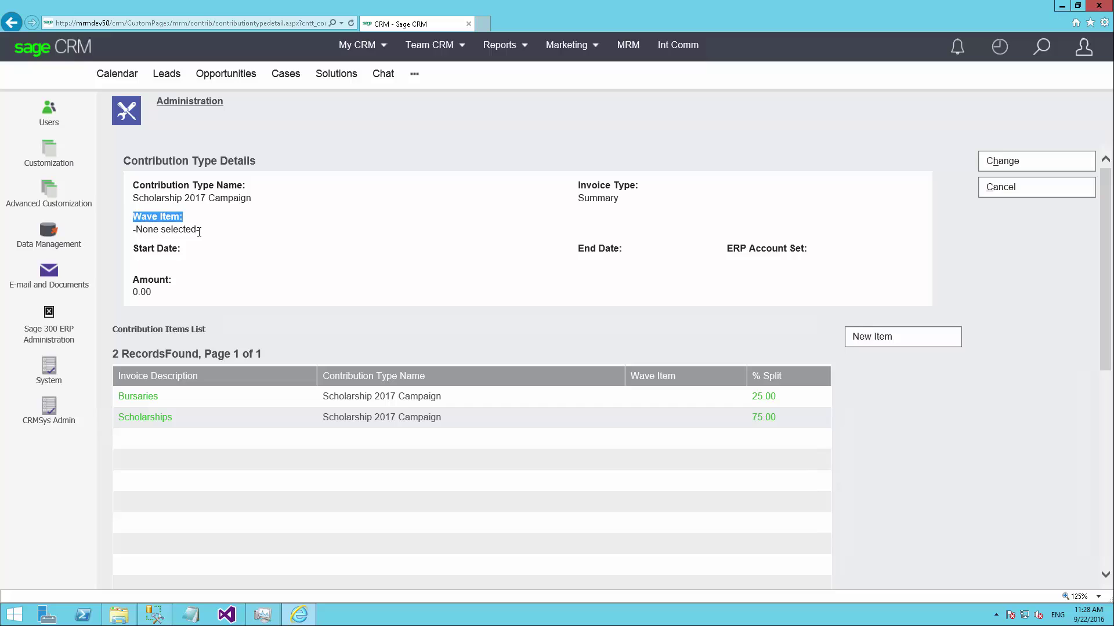
left_click(571, 45)
mouse_move(571, 55)
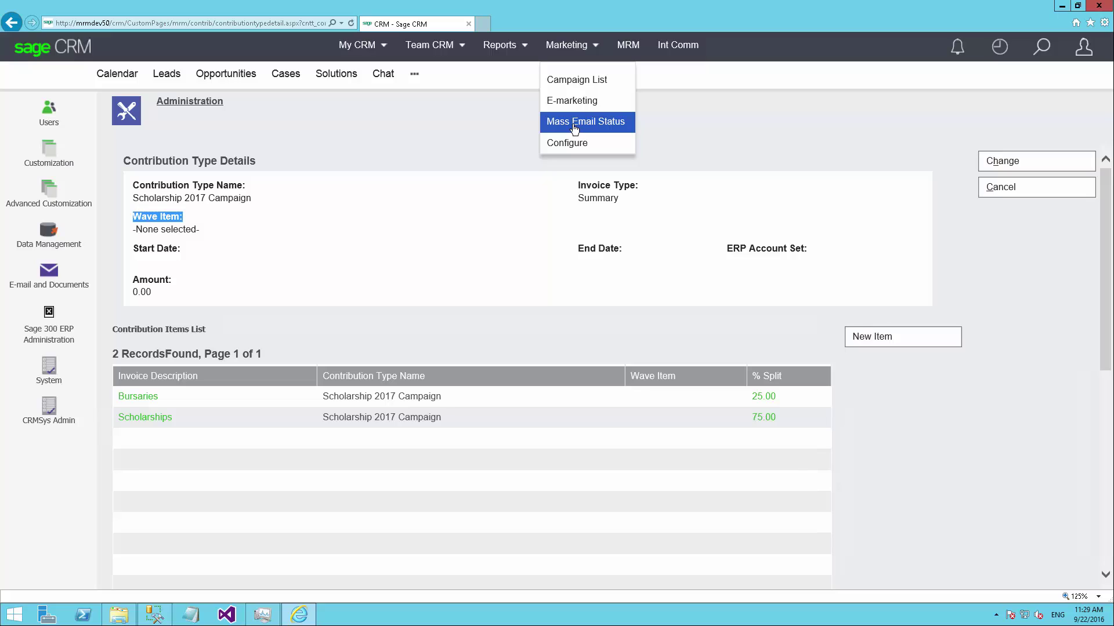
left_click(398, 217)
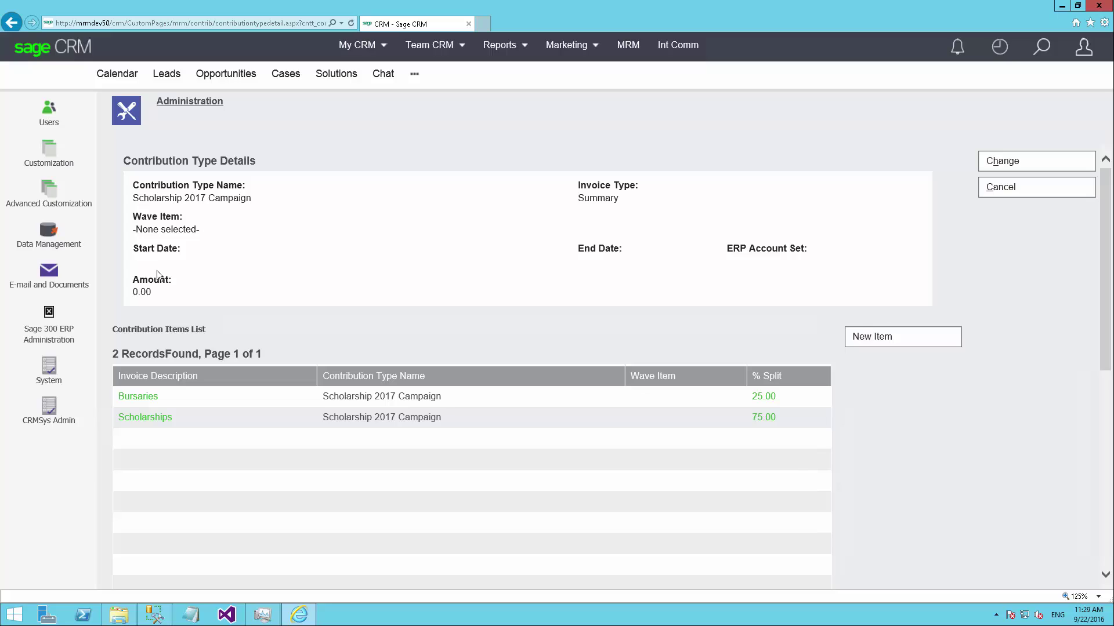
left_click_drag(133, 276, 166, 293)
left_click(319, 245)
left_click_drag(126, 328, 251, 408)
left_click(315, 473)
left_click_drag(137, 199, 243, 202)
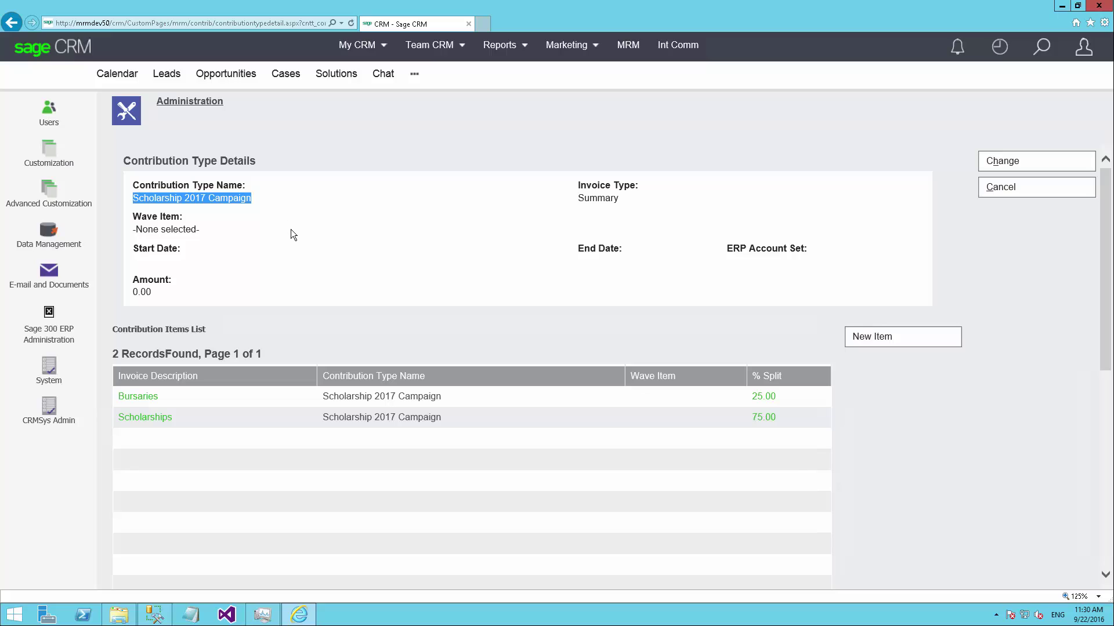
left_click(261, 499)
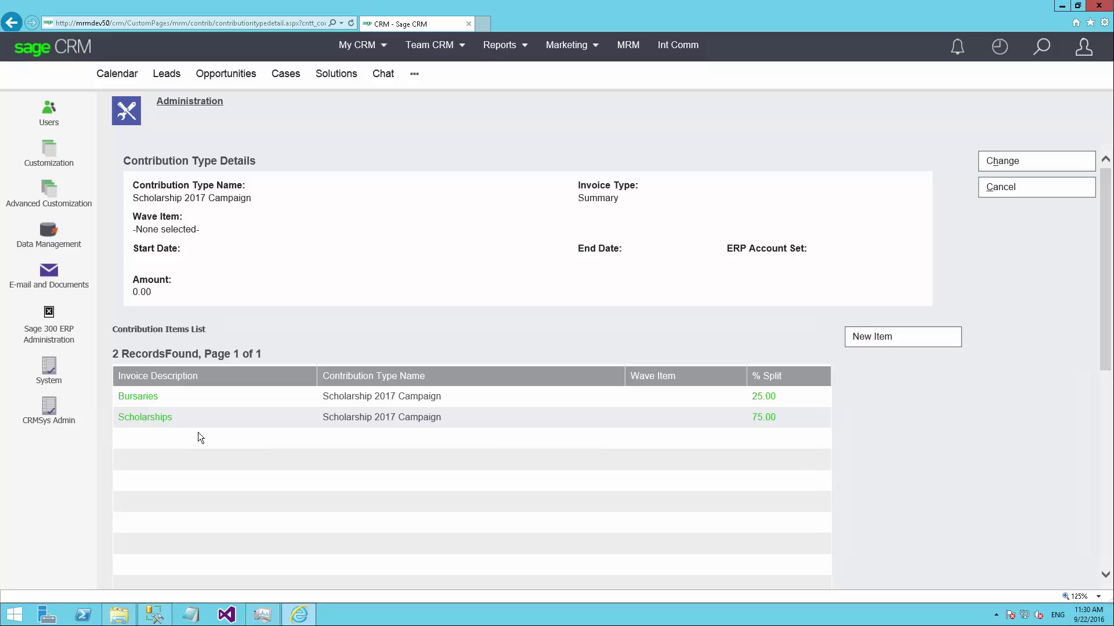
left_click_drag(770, 427, 744, 422)
left_click(597, 429)
Open the Bursaries item, highlighting its 25.00 split, SALESR distribution code and empty ERP item number
left_click(141, 399)
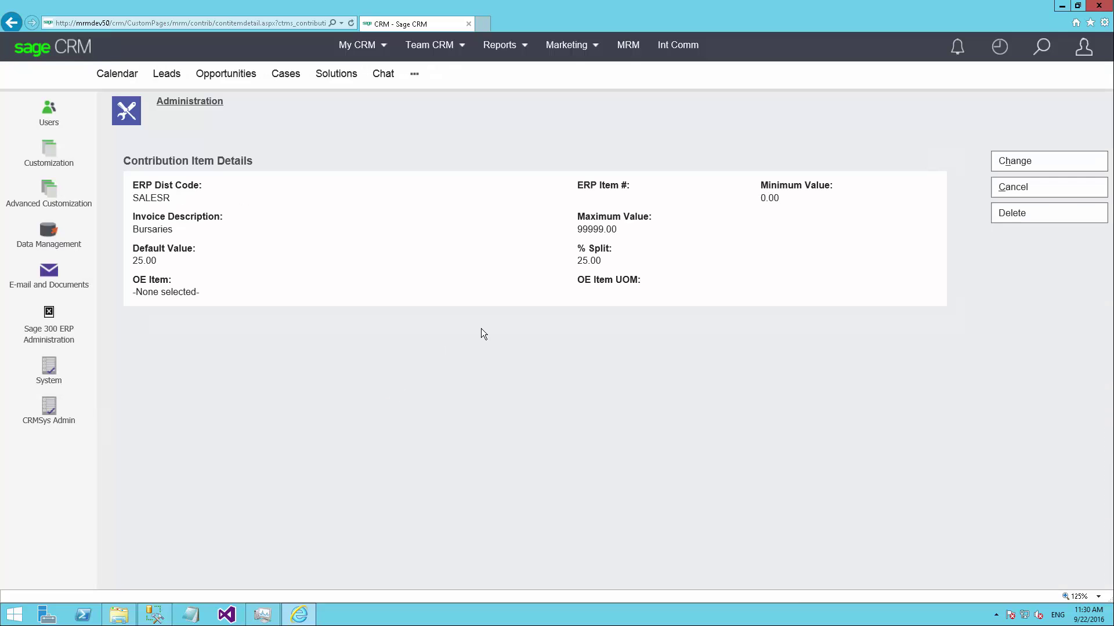
left_click_drag(626, 261, 580, 263)
left_click_drag(138, 185, 370, 200)
left_click_drag(483, 200, 624, 199)
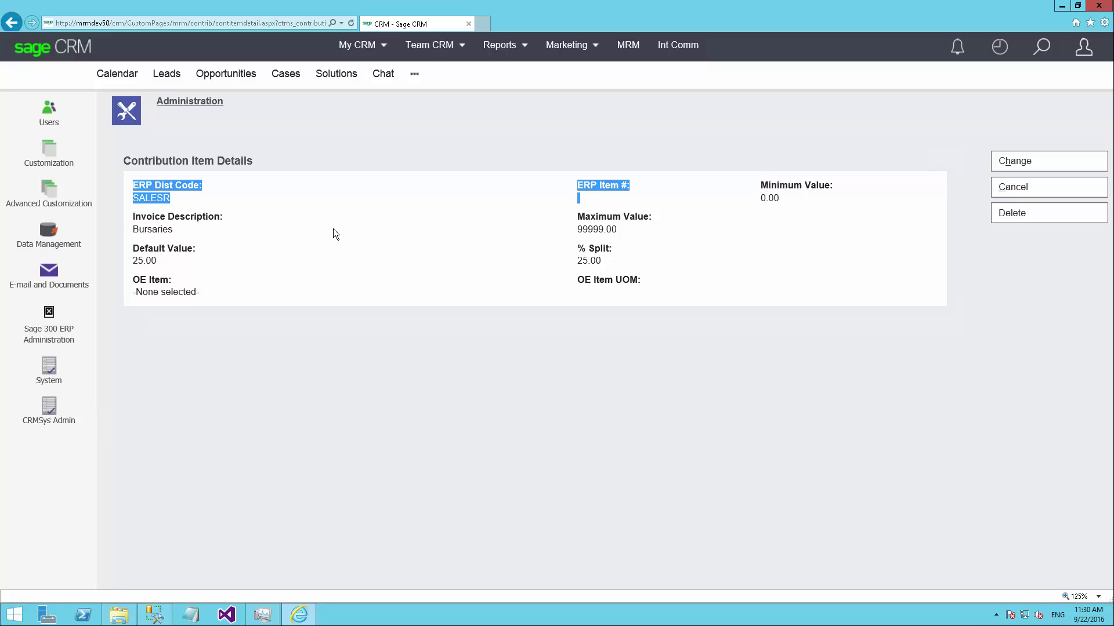
left_click(333, 230)
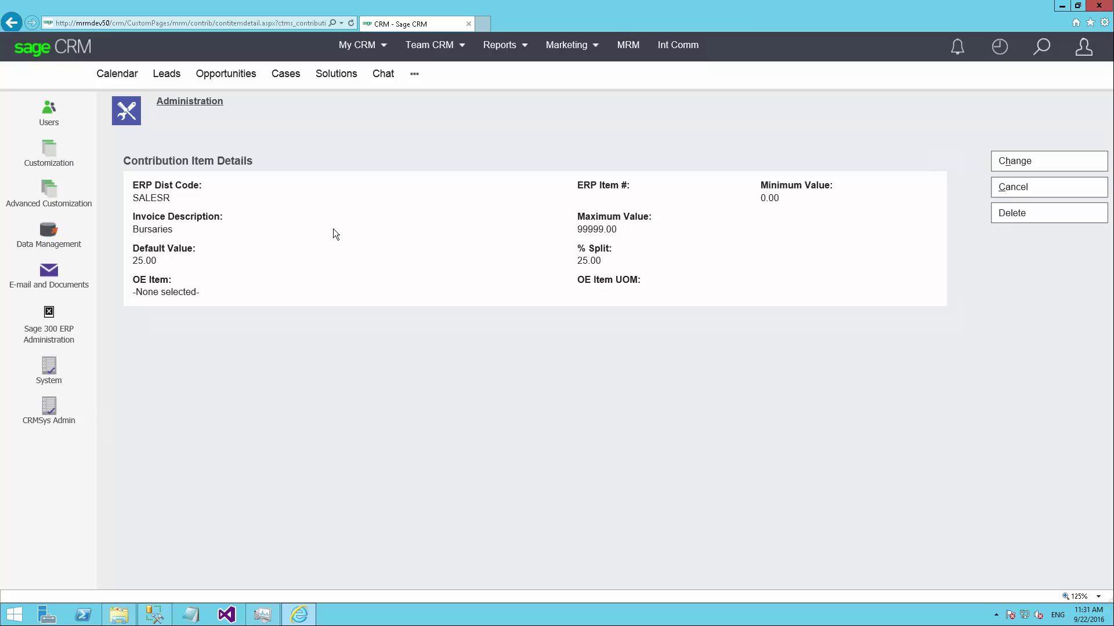
Review the Bursaries 25.00 split, 0.00 minimum and 99999.00 maximum values
left_click_drag(603, 261, 574, 261)
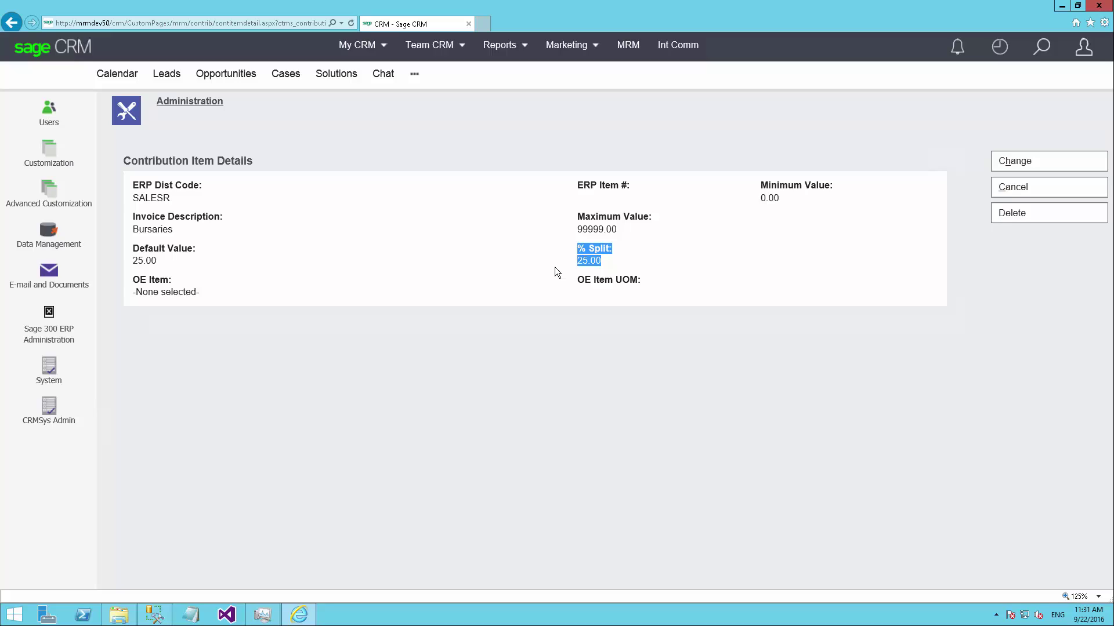
left_click(436, 275)
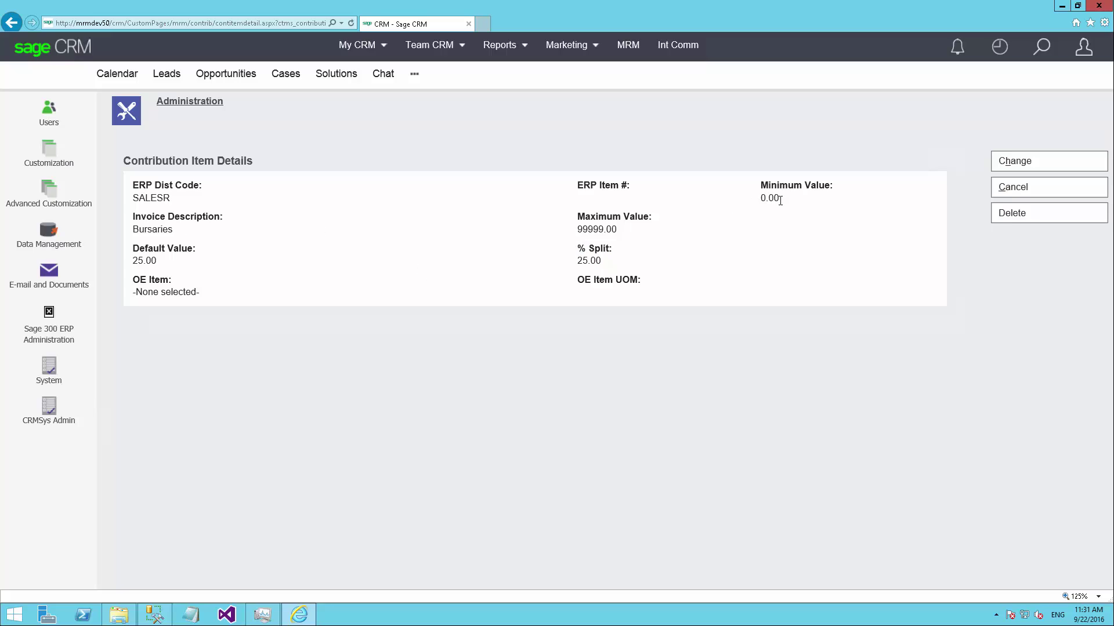
left_click_drag(780, 200, 753, 196)
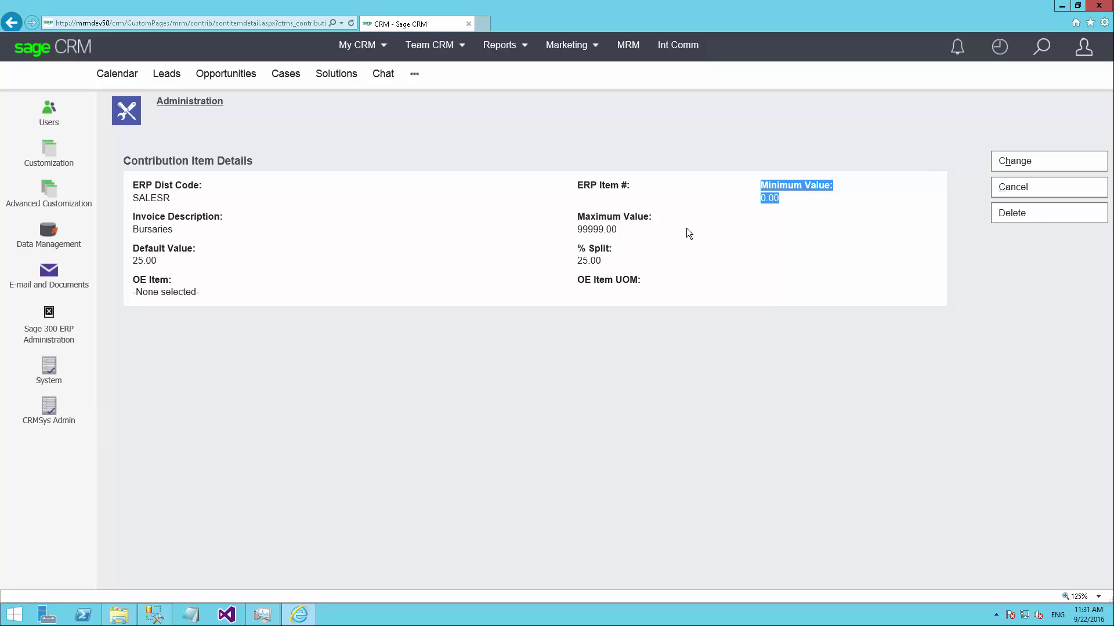
left_click(607, 240)
left_click_drag(617, 230, 578, 220)
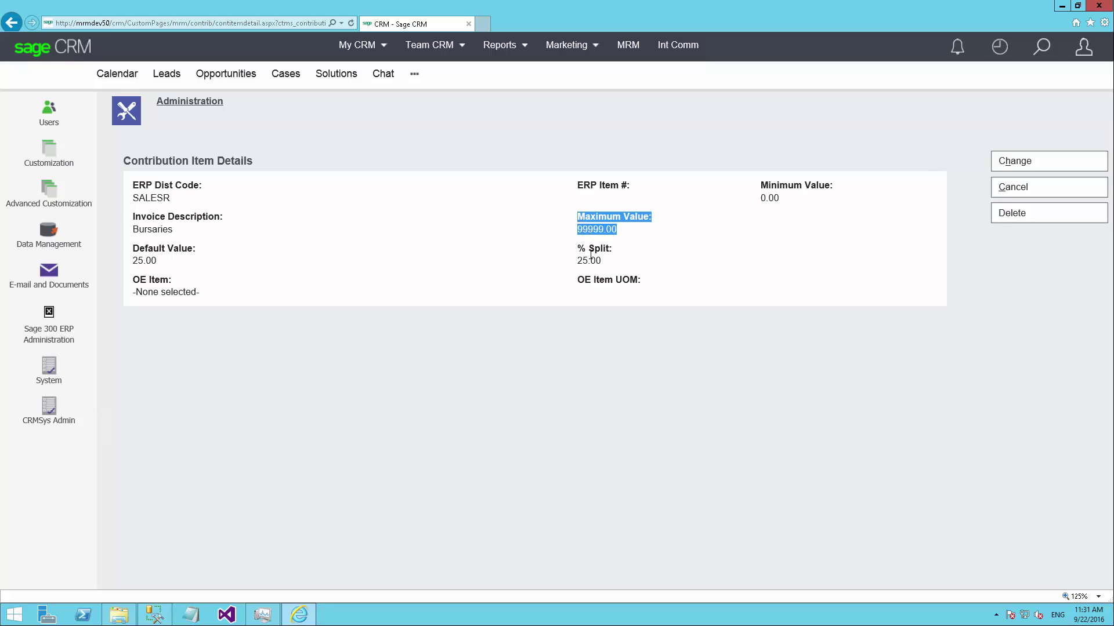
left_click(522, 271)
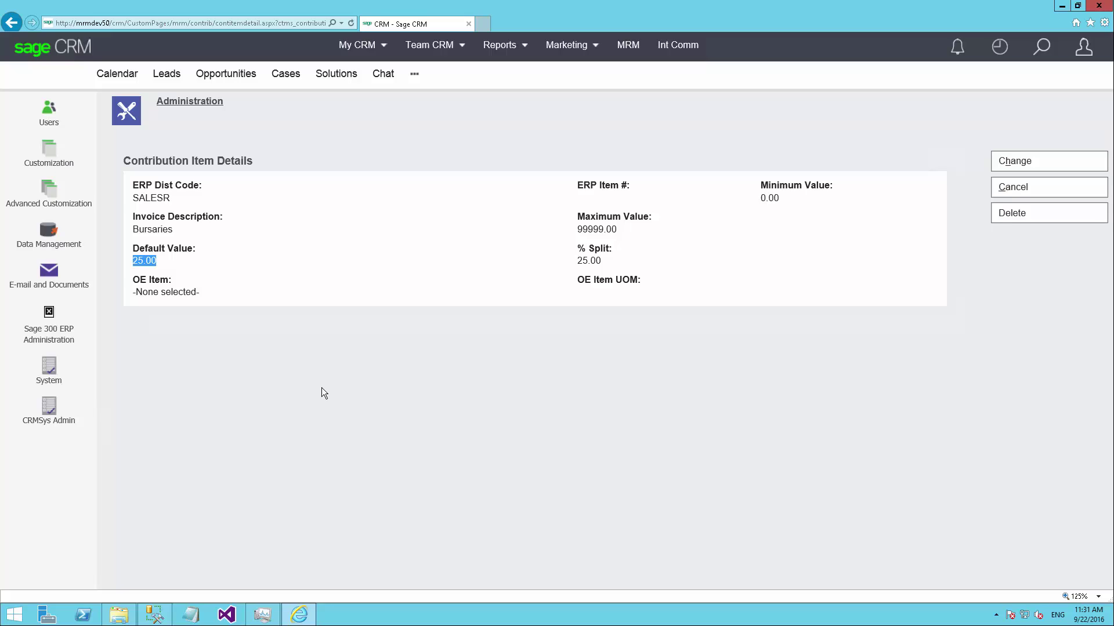
left_click(1006, 188)
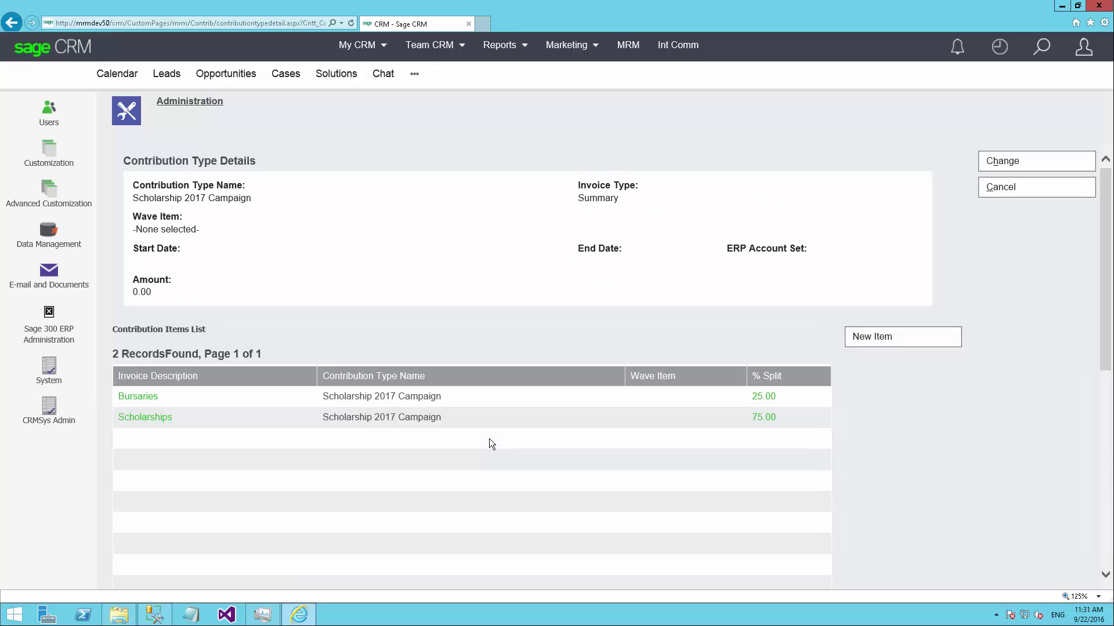
Open the Scholarships item and highlight its 75.00 split
left_click(155, 419)
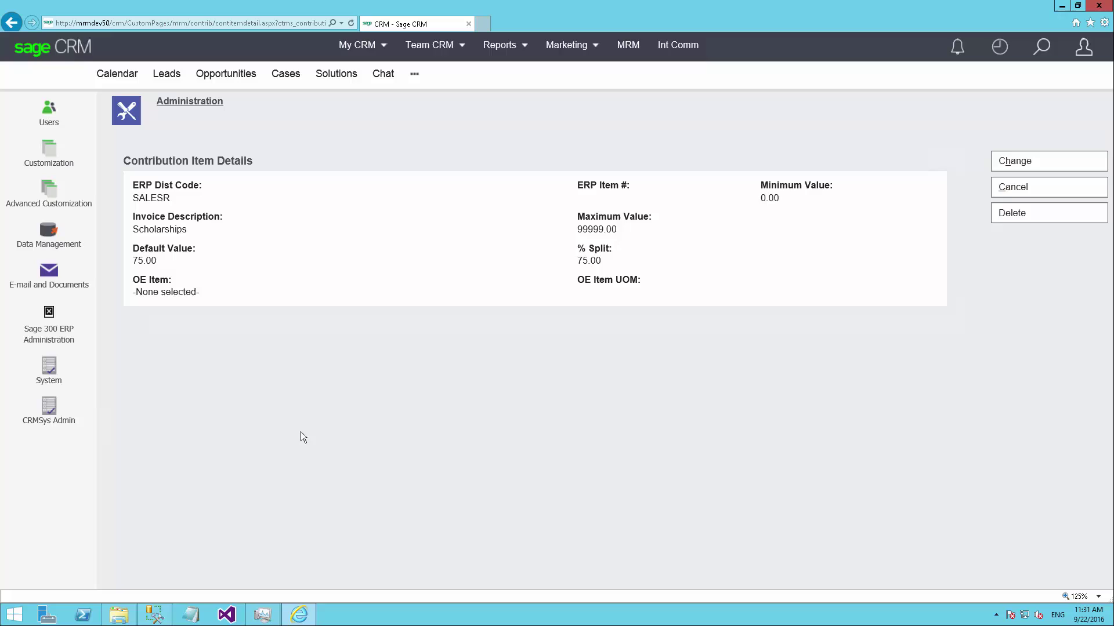
triple_click(578, 262)
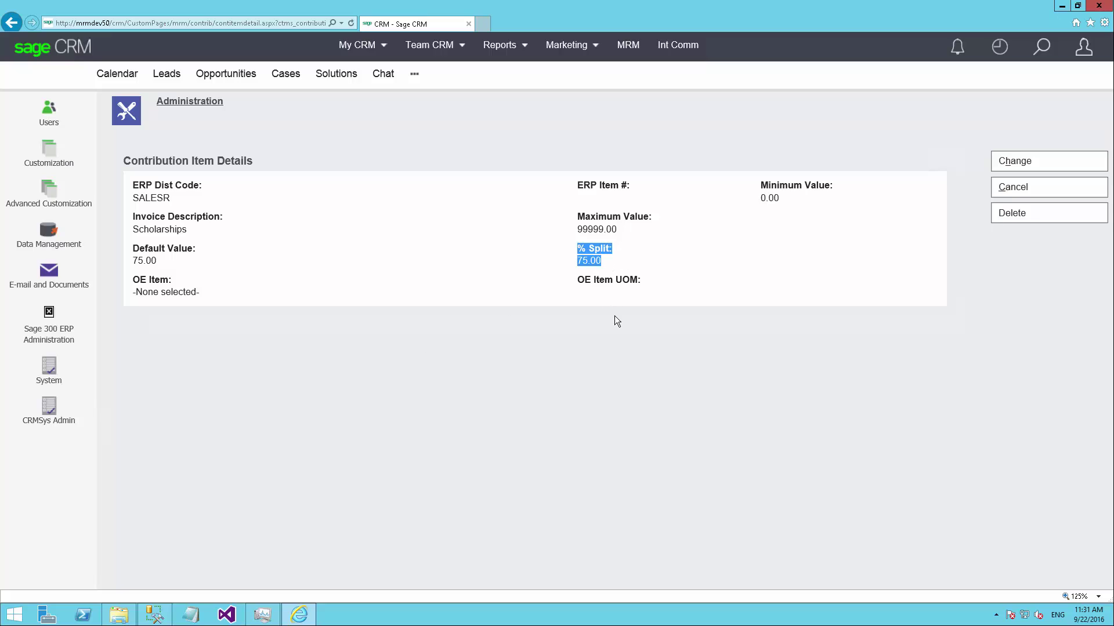
left_click(618, 323)
left_click(1056, 179)
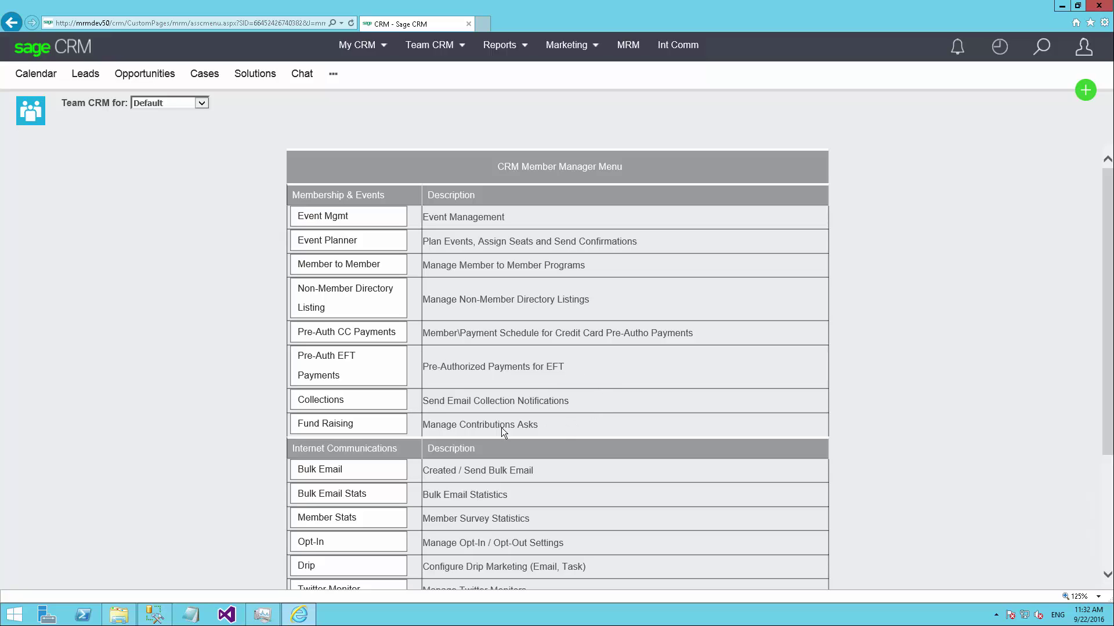
Highlight the Fund Raising row under Membership & Events in the Member Manager Menu
left_click_drag(501, 427, 261, 416)
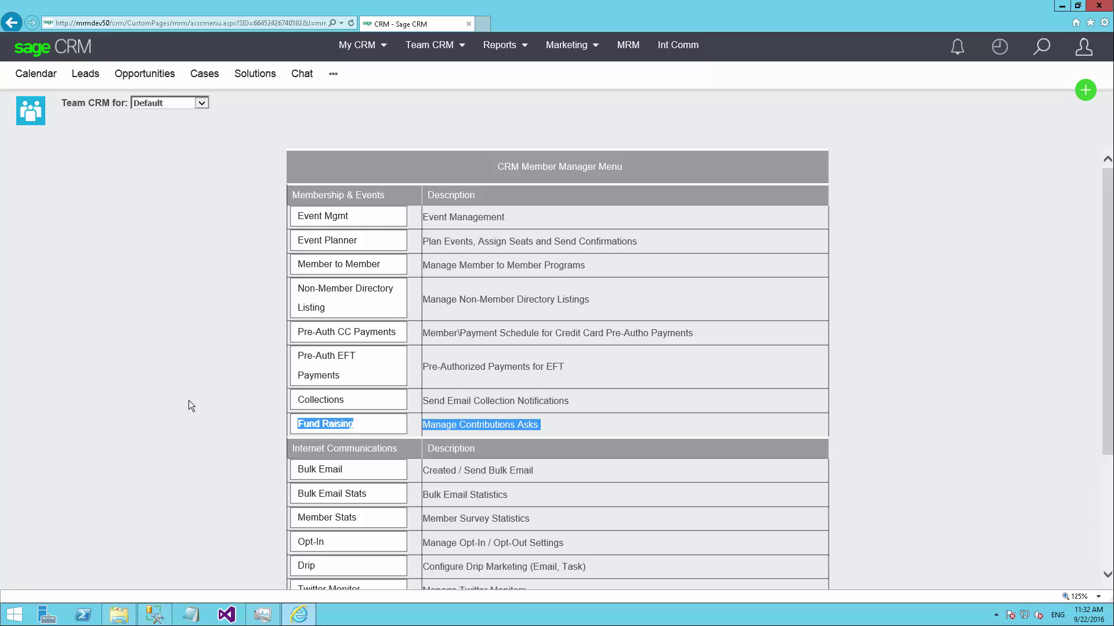
Open Fund Raising to list the Annual Fundraising Campaign ask for 100.00
left_click(164, 395)
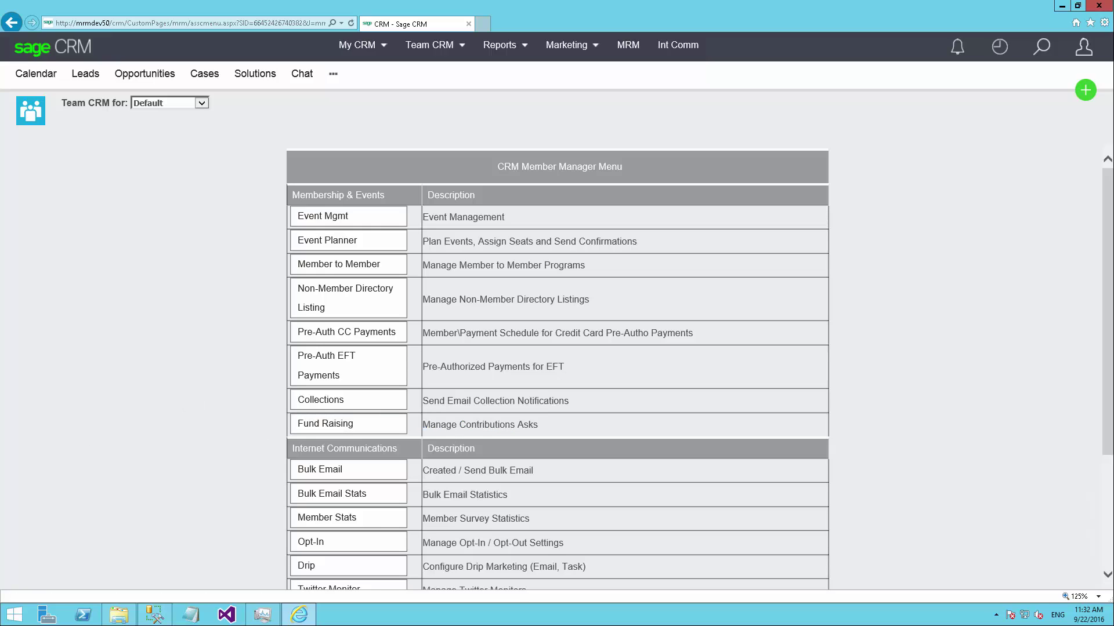
left_click(326, 426)
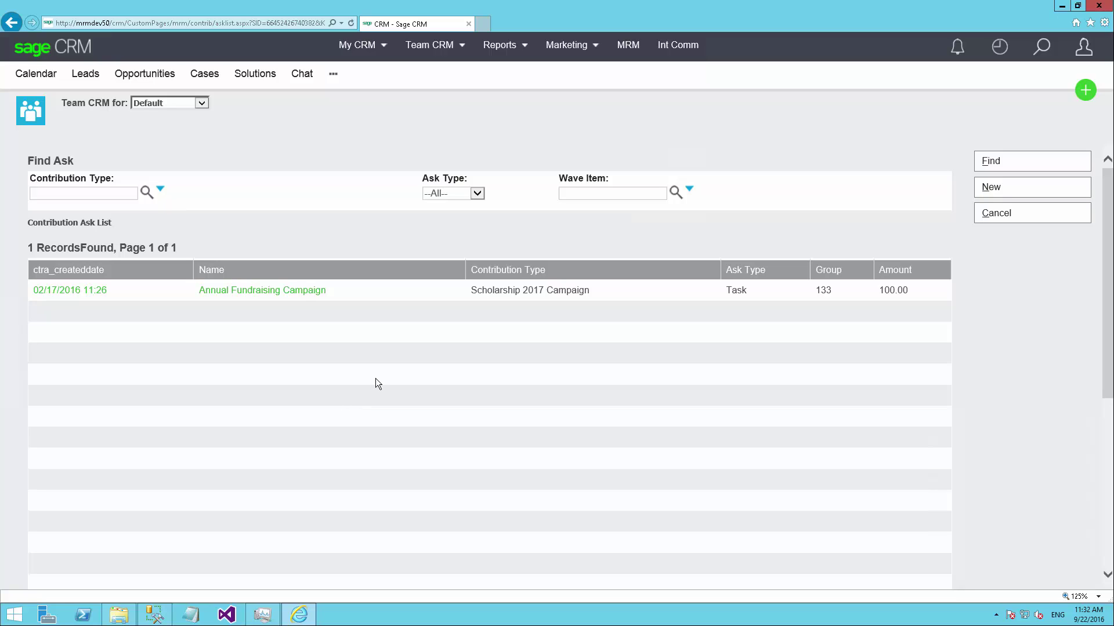
mouse_move(360, 45)
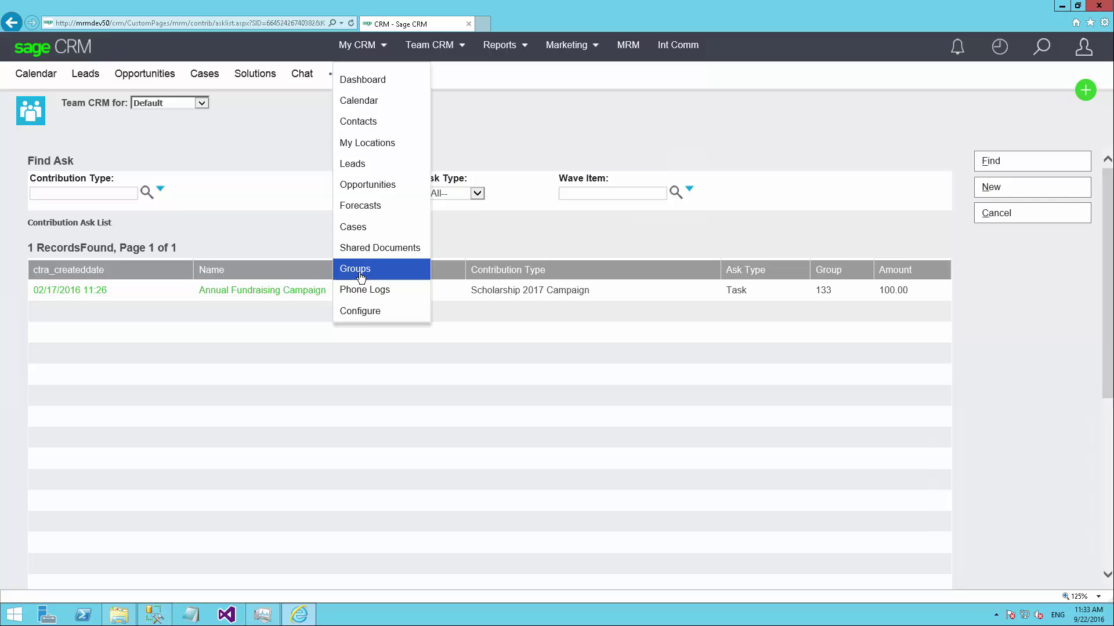
Open the Annual Fundraising Campaign ask, keeping user group Sample Group and type Scholarship 2017 Campaign
left_click(417, 422)
left_click(275, 295)
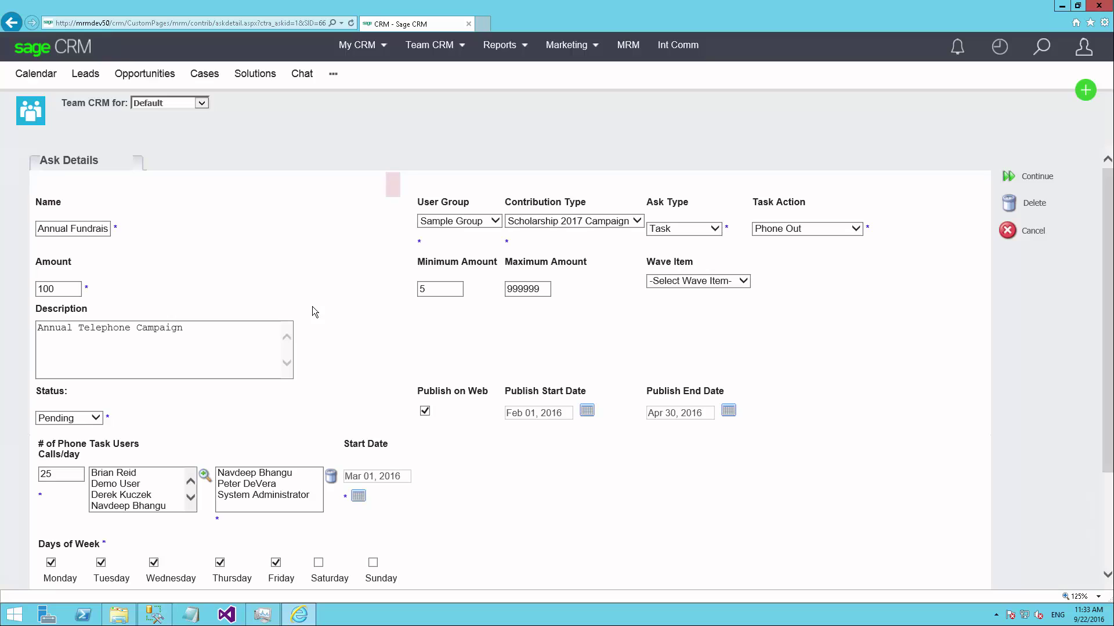
left_click(485, 221)
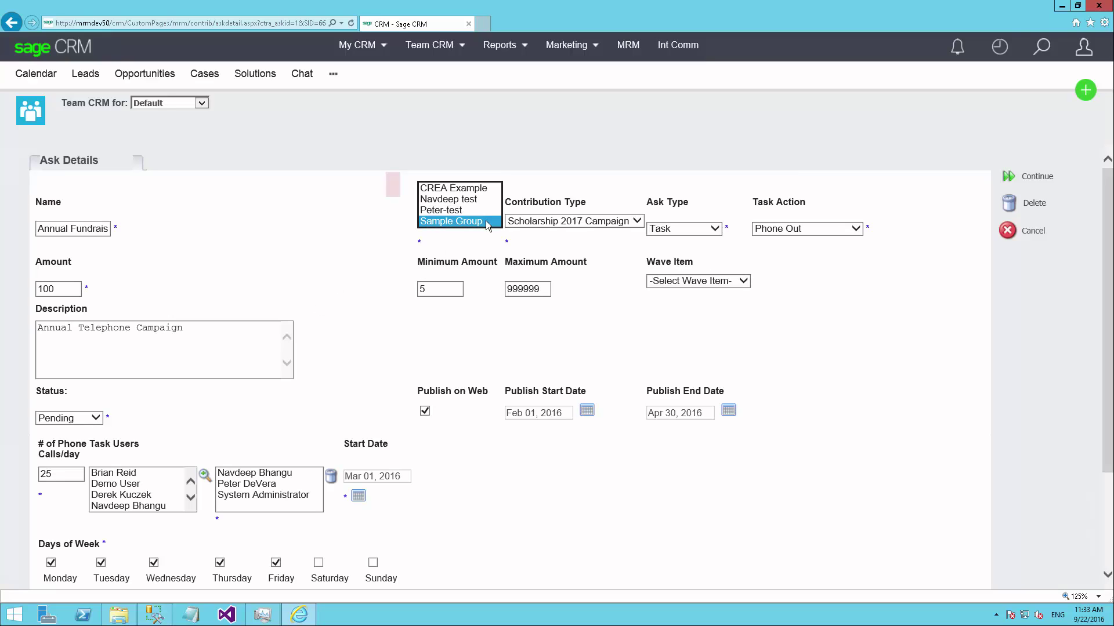
left_click(486, 223)
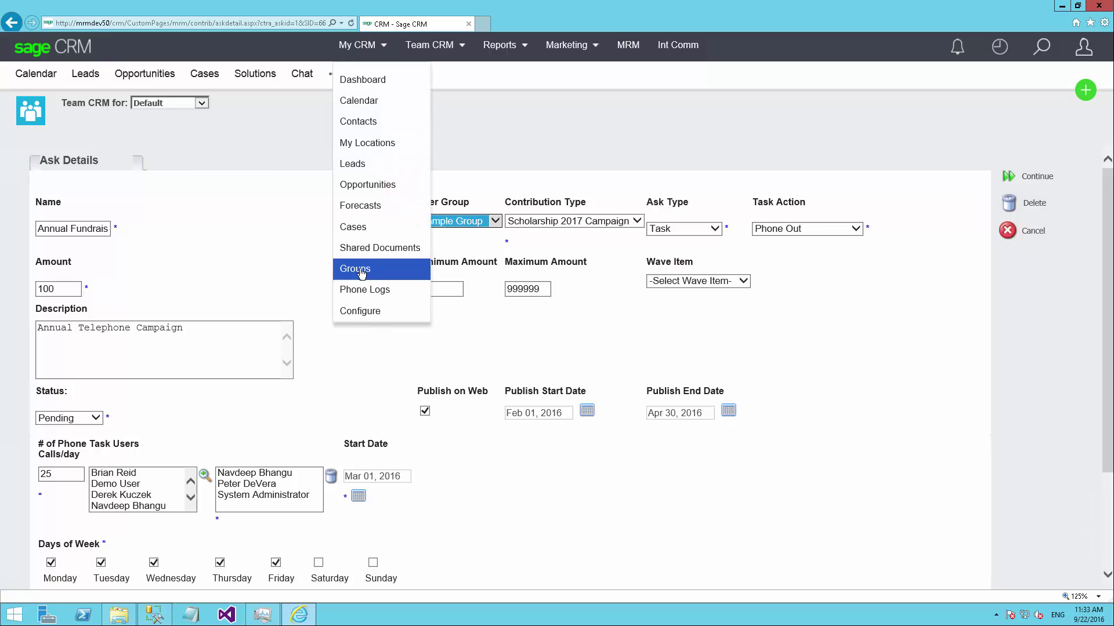
left_click(184, 266)
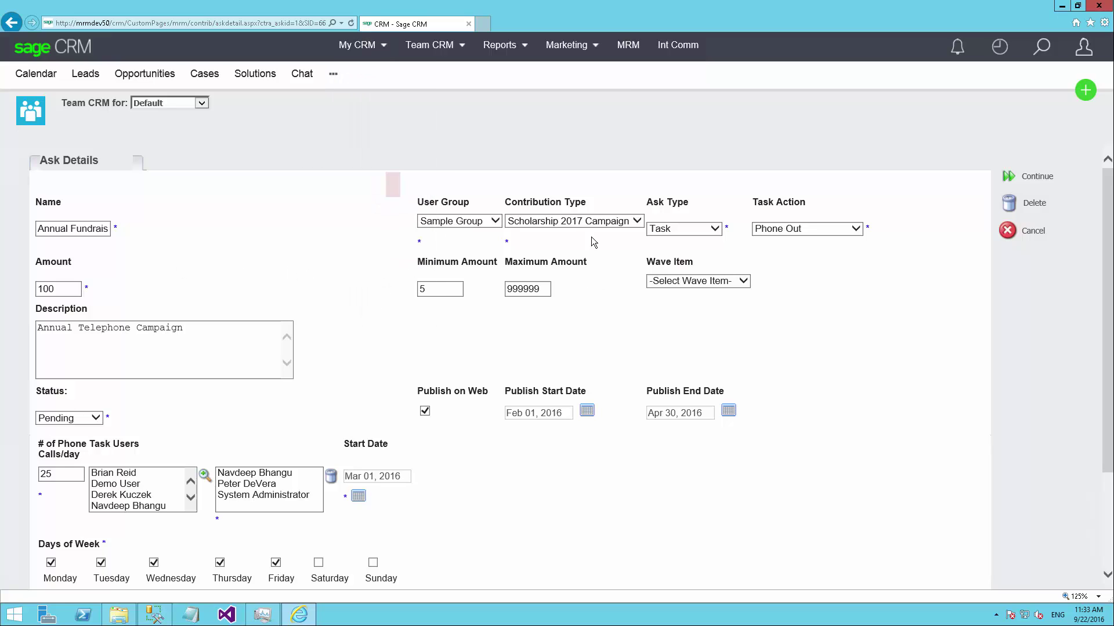
left_click(605, 221)
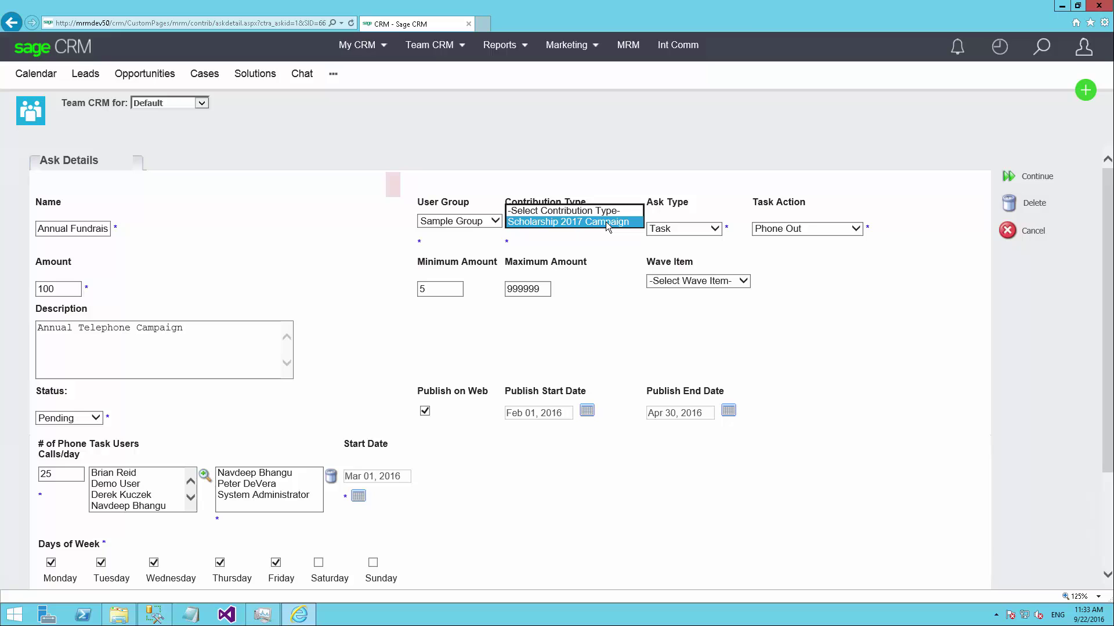
left_click(606, 237)
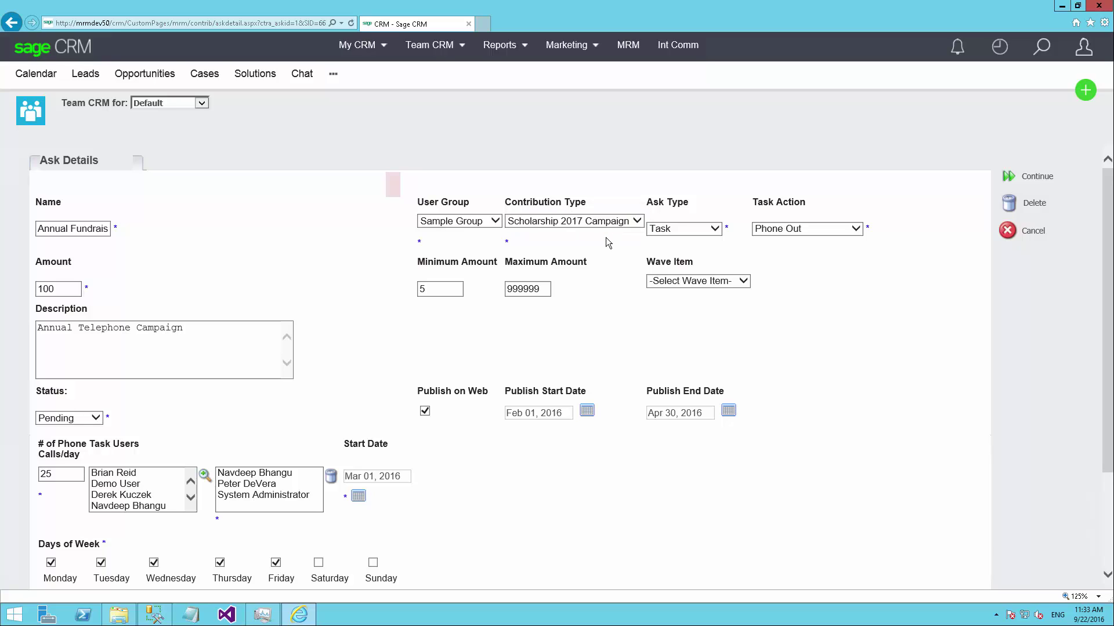
left_click(696, 232)
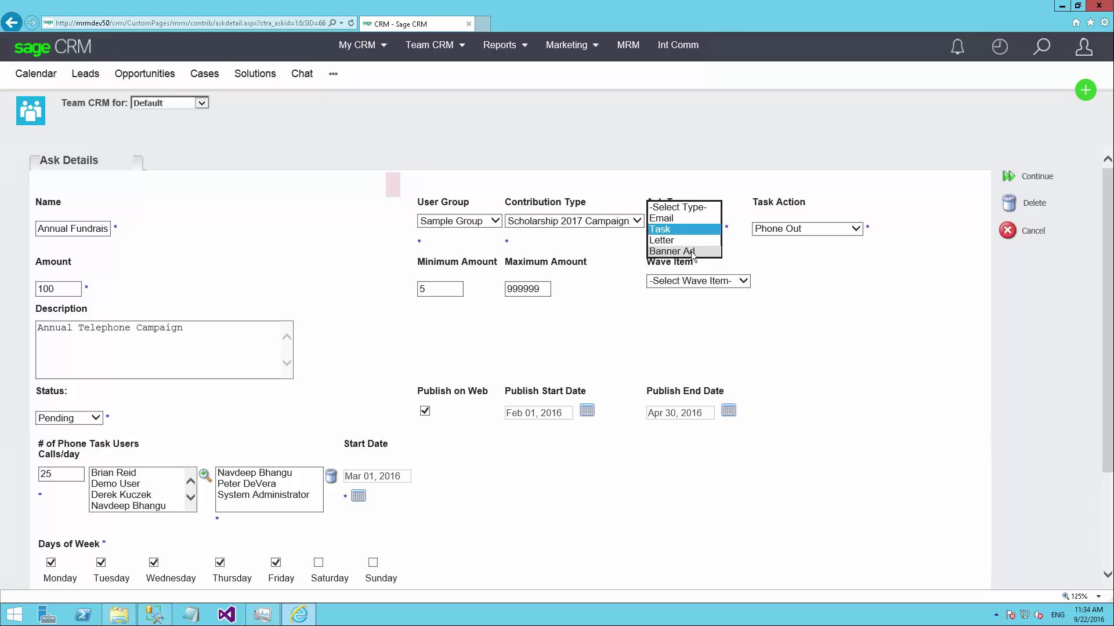
left_click(330, 216)
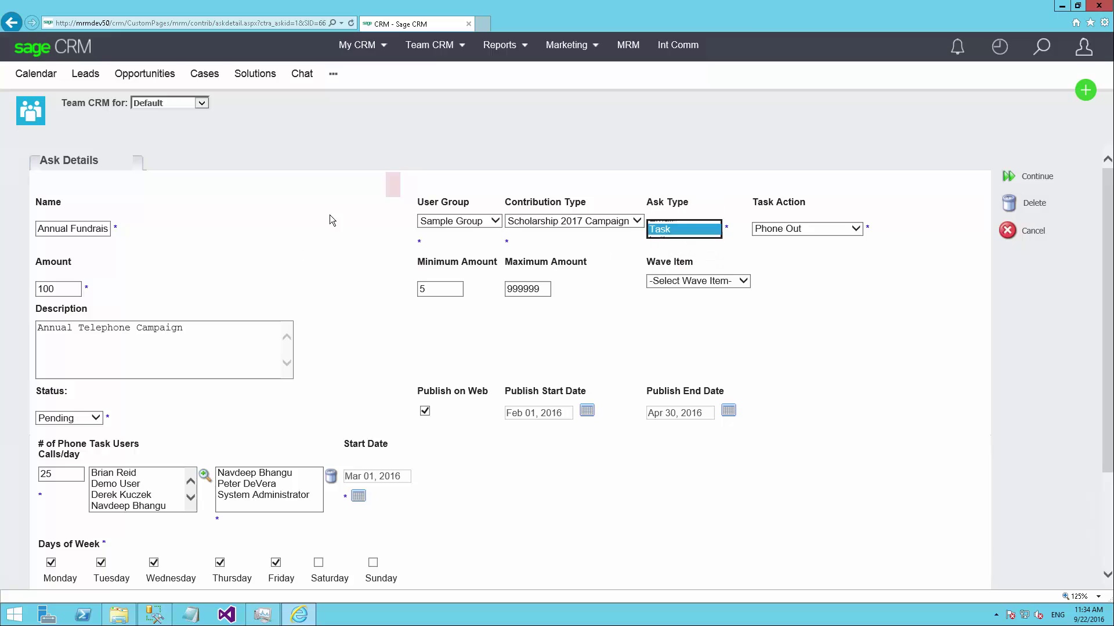
left_click(312, 533)
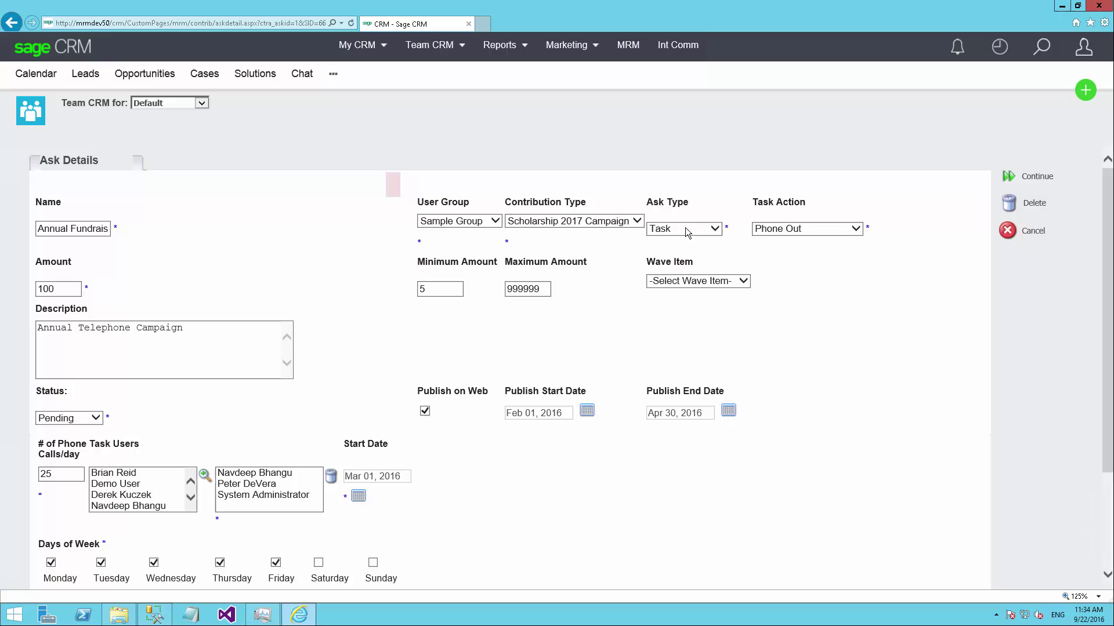
left_click(815, 232)
left_click(816, 232)
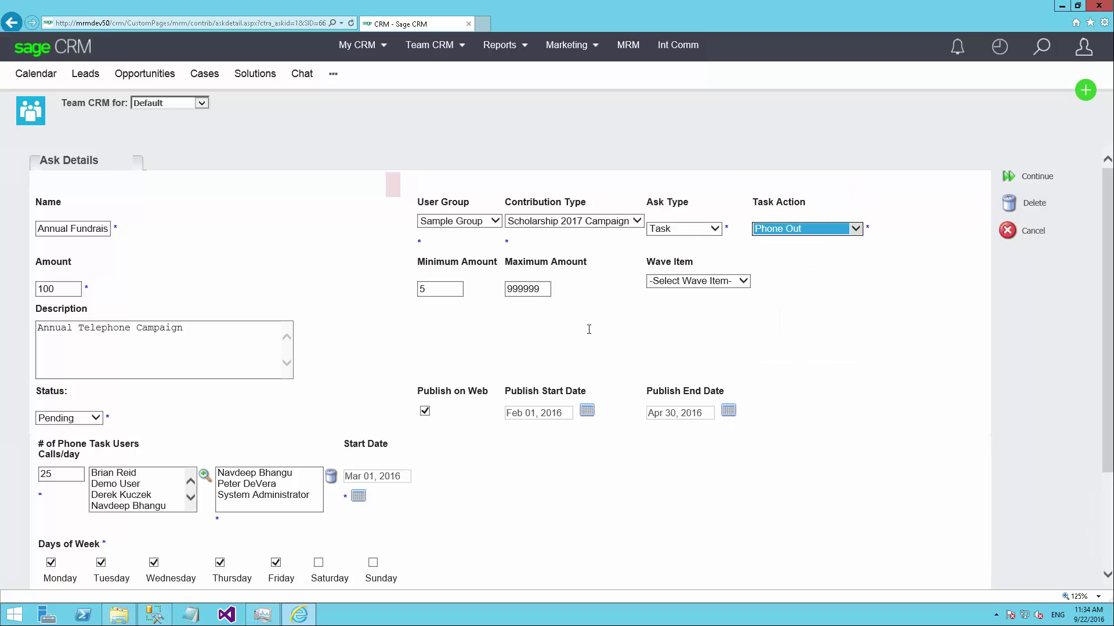
scroll(588, 329, "down", 1)
left_click_drag(45, 378, 299, 451)
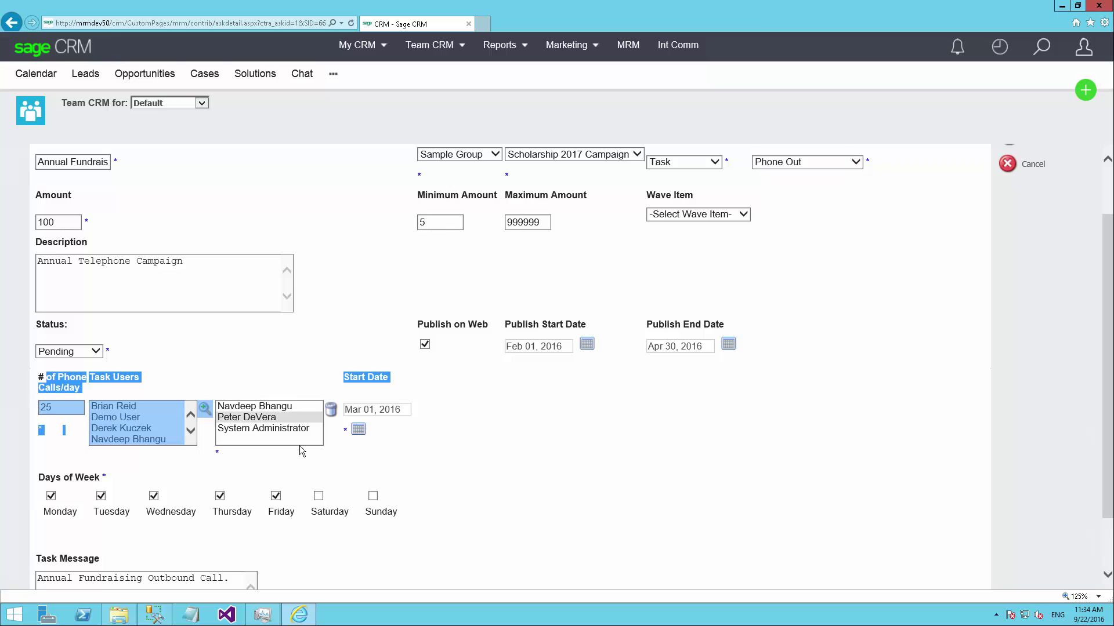
left_click(580, 497)
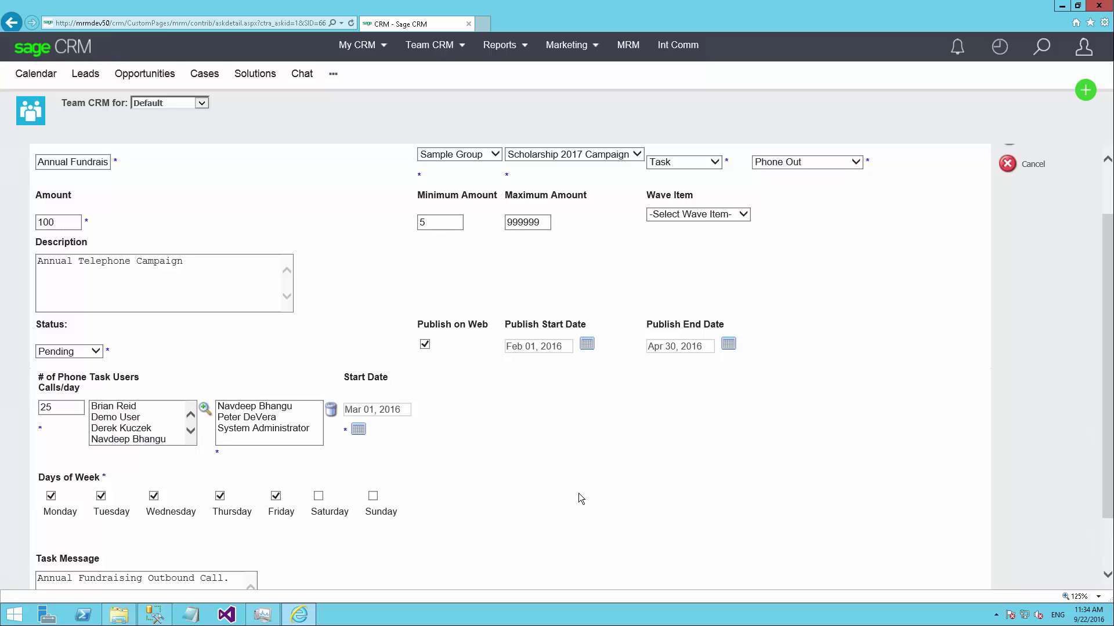
left_click(236, 431)
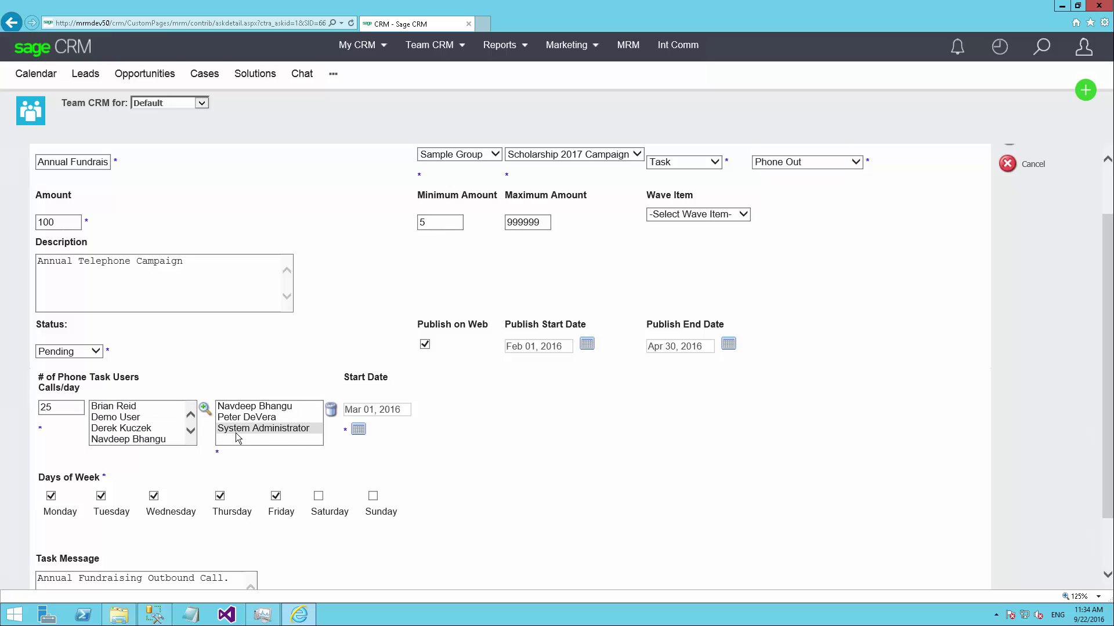
left_click(50, 408)
double_click(50, 408)
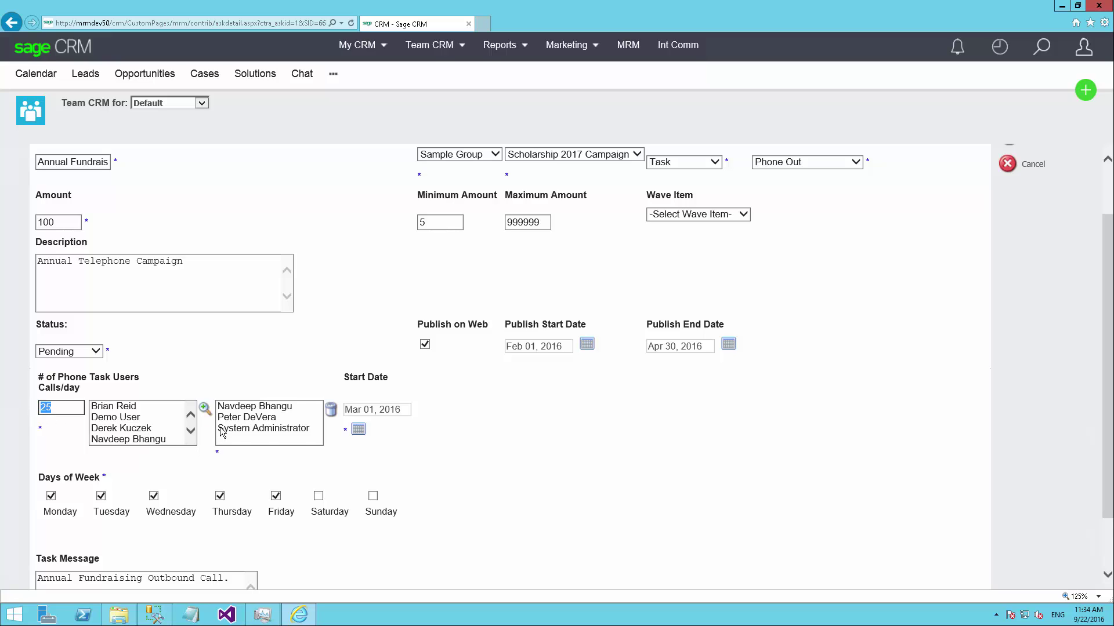
left_click(238, 408)
key("Down")
key("Down")
key("Up")
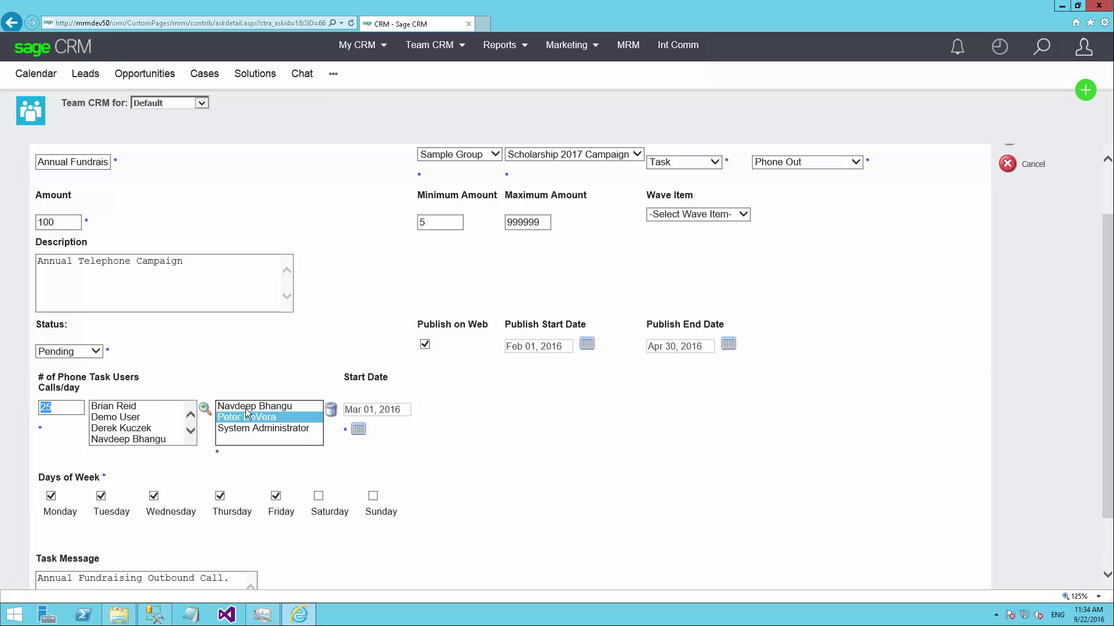
key("Up")
key("Down")
key("Down")
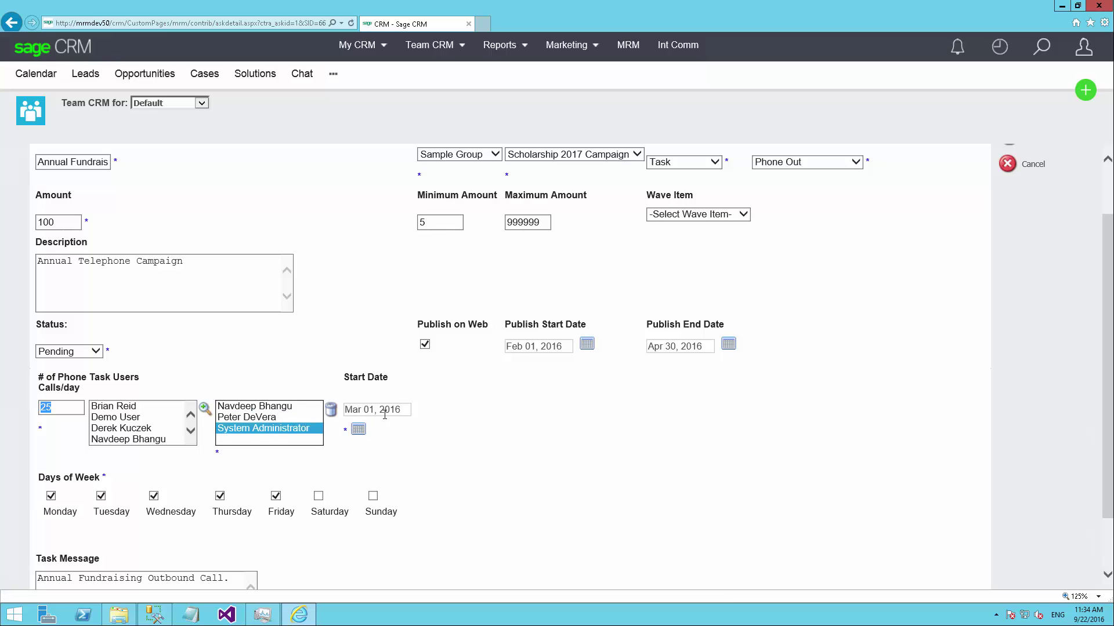
left_click(358, 429)
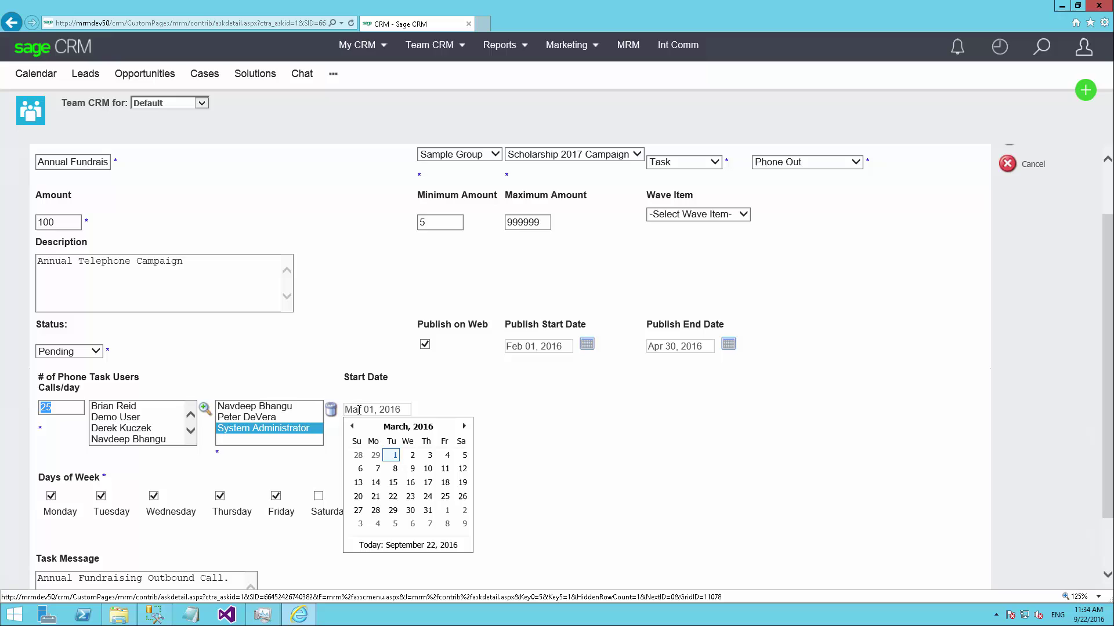
left_click(341, 370)
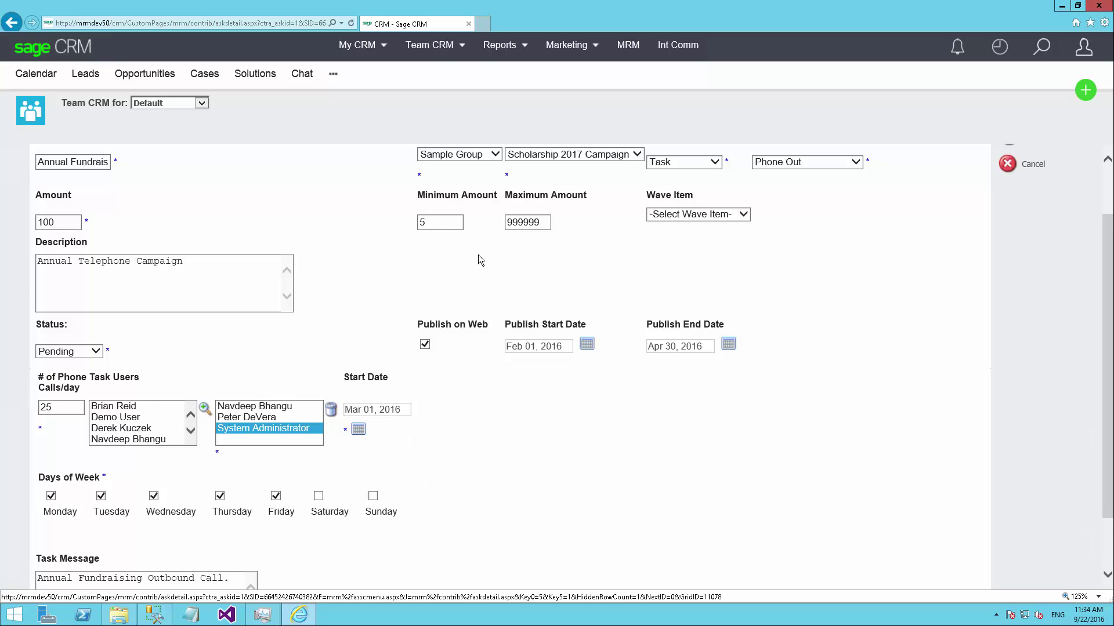
scroll(442, 235, "up", 2)
scroll(295, 416, "down", 1)
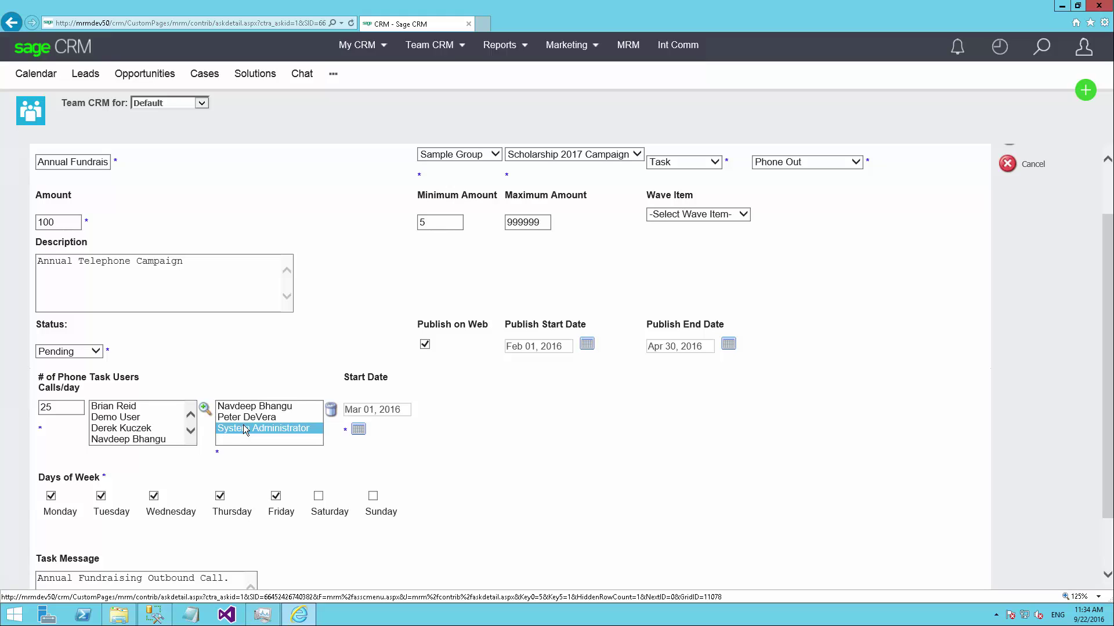
left_click(243, 426)
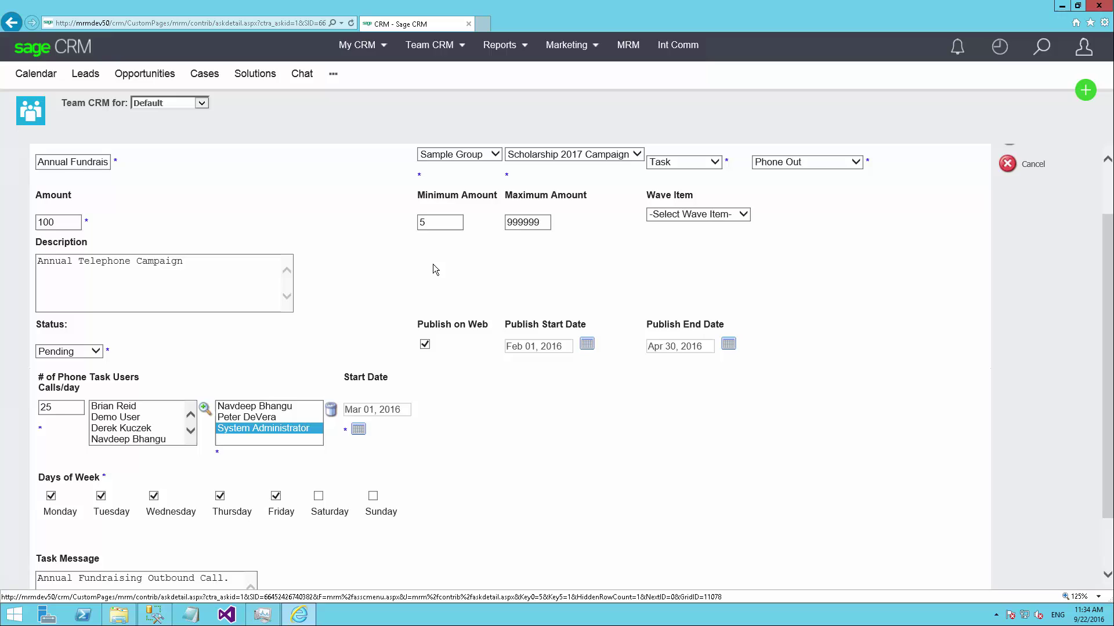
scroll(433, 263, "up", 1)
scroll(252, 414, "down", 2)
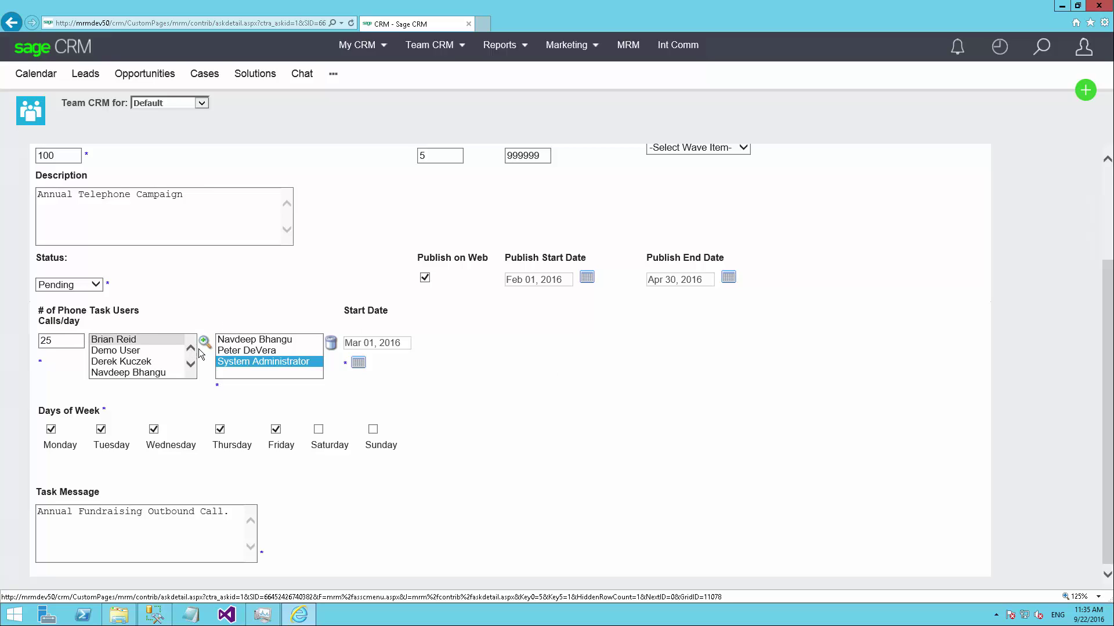
left_click(289, 341)
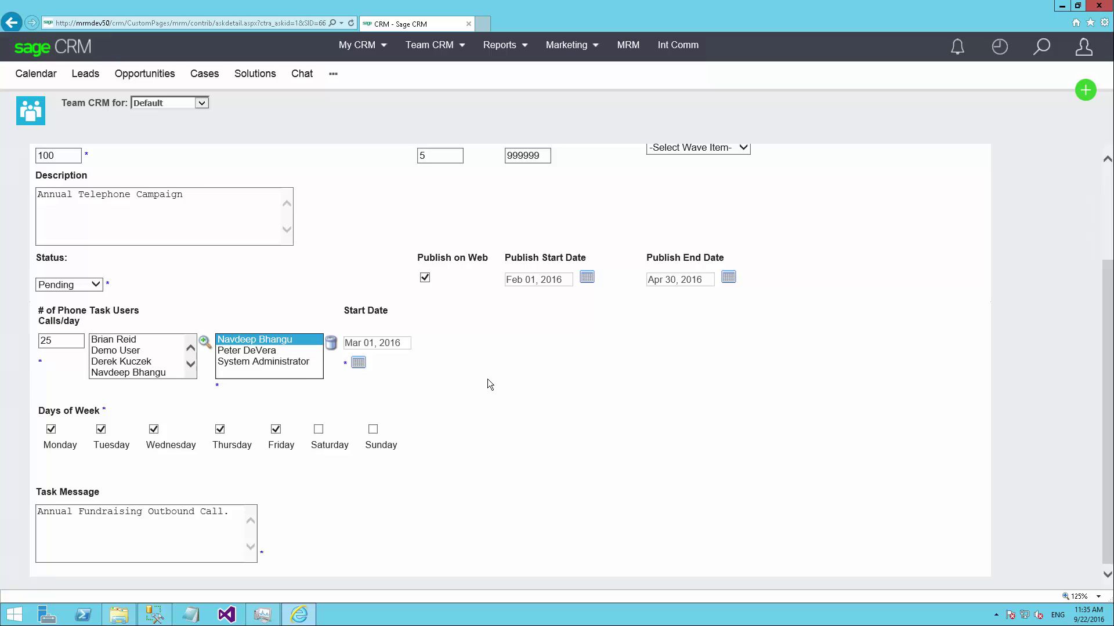
scroll(493, 255, "up", 2)
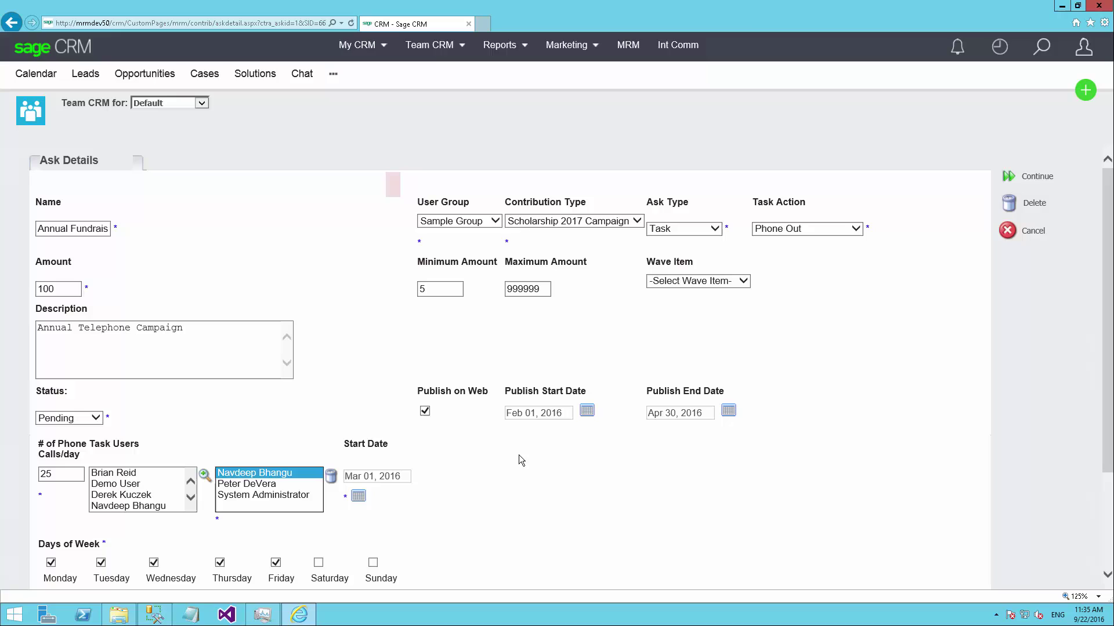
left_click(56, 289)
double_click(56, 288)
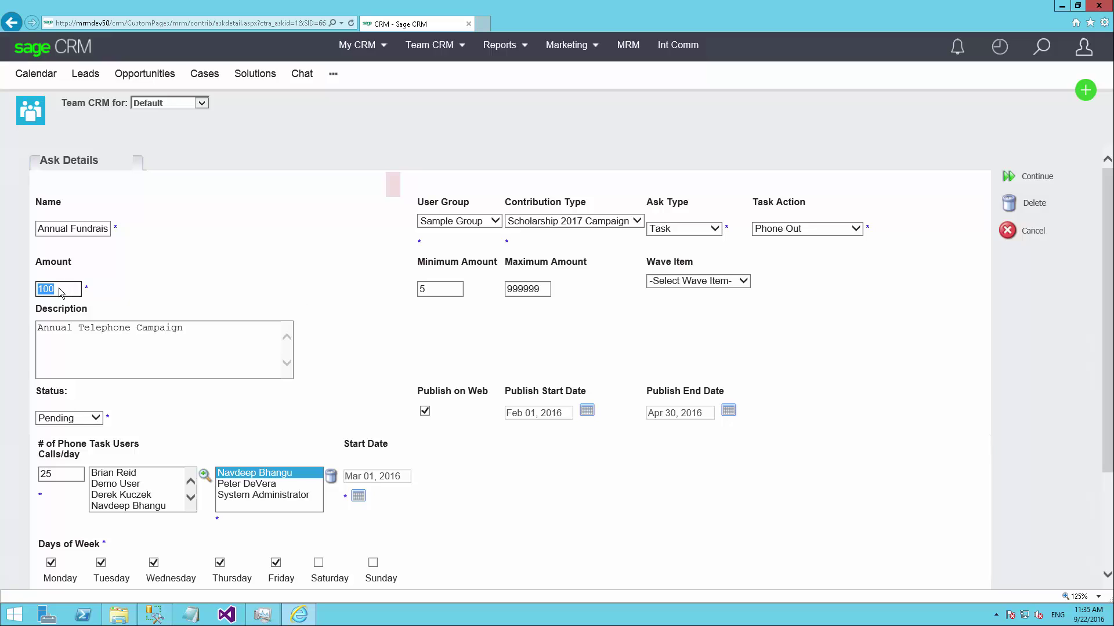
double_click(436, 290)
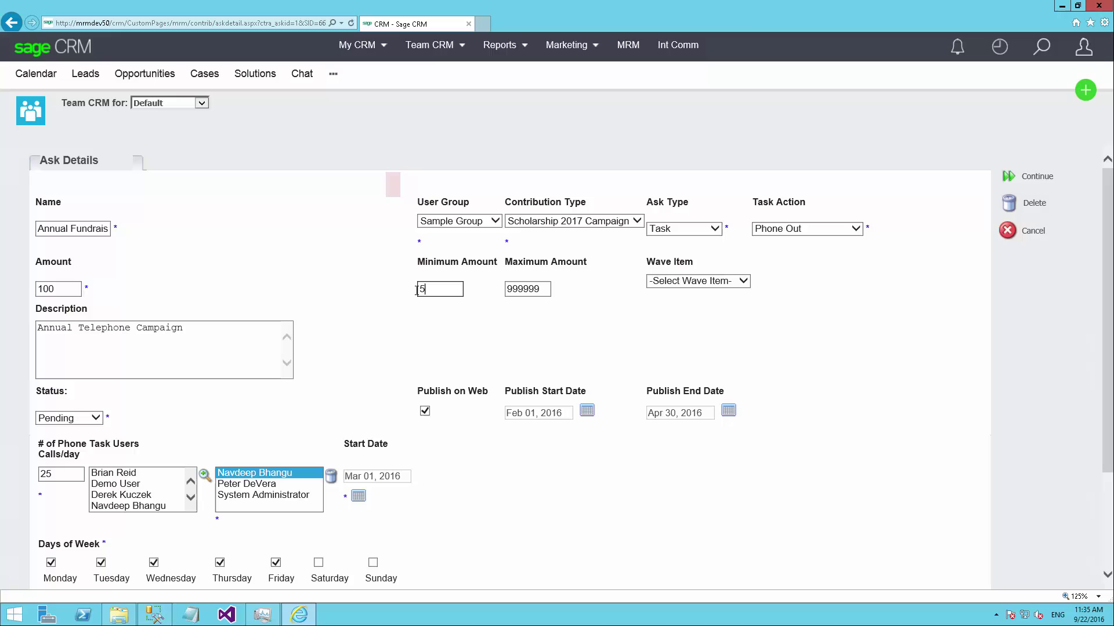
double_click(541, 288)
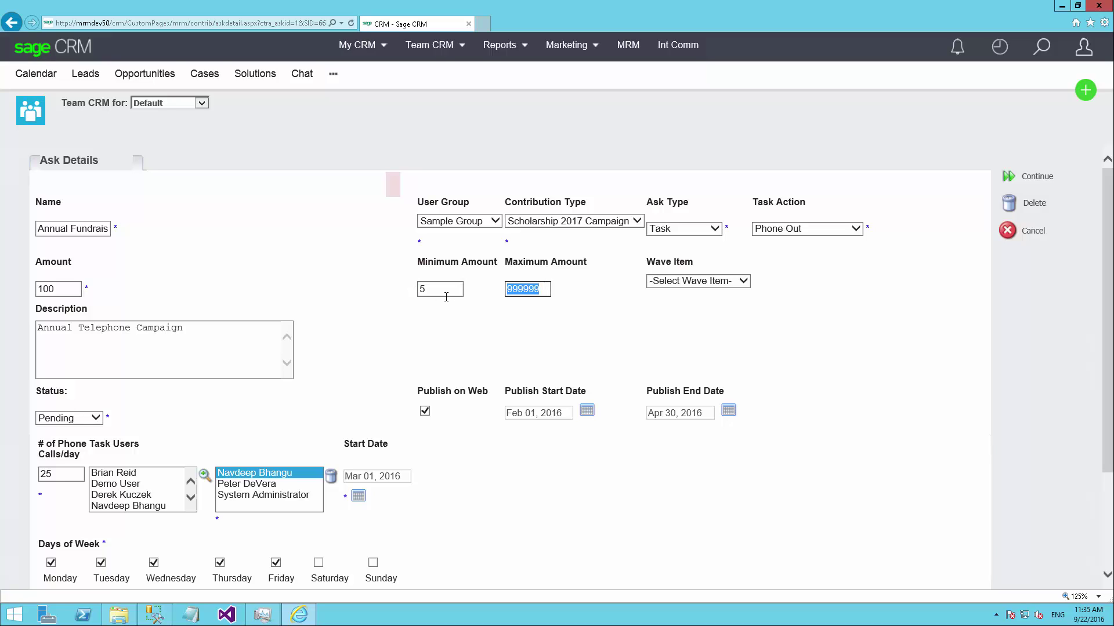
left_click(450, 338)
left_click(726, 282)
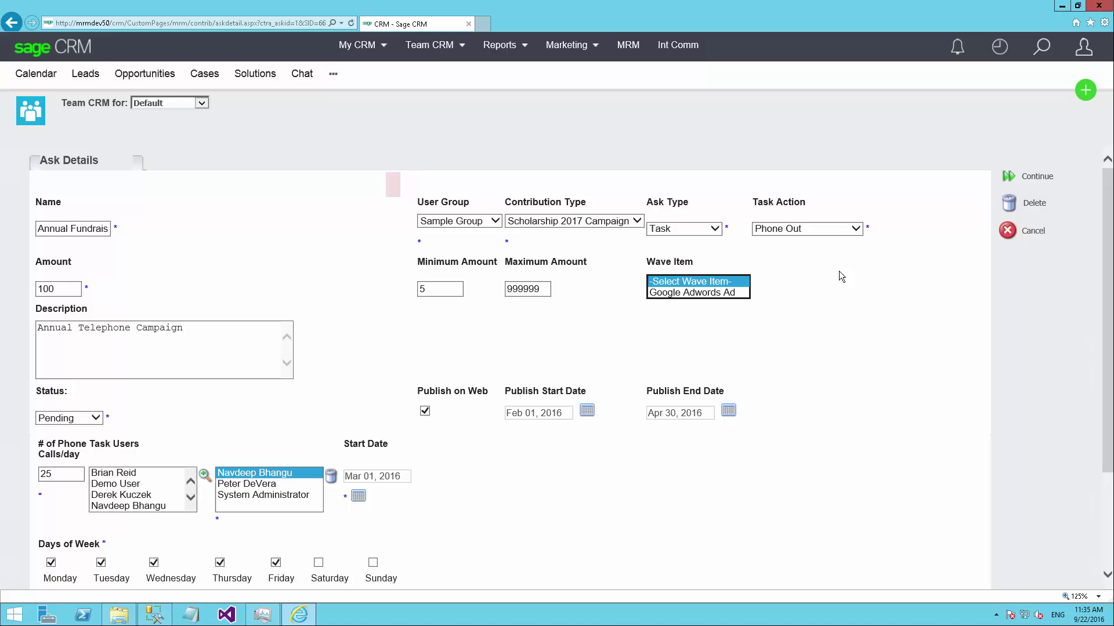
left_click(647, 301)
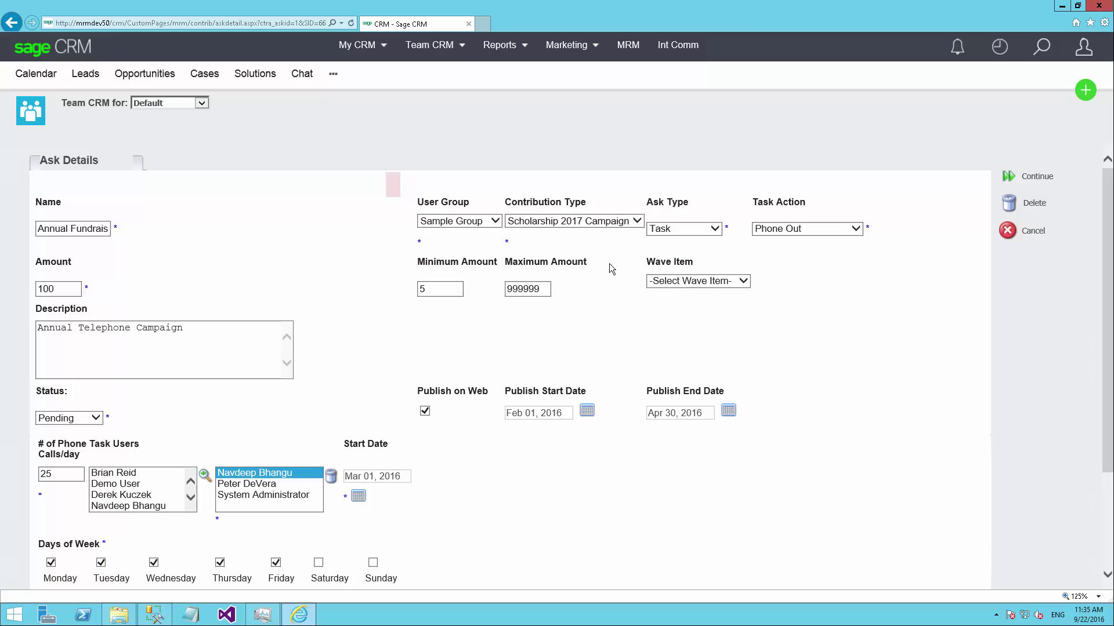
left_click(687, 286)
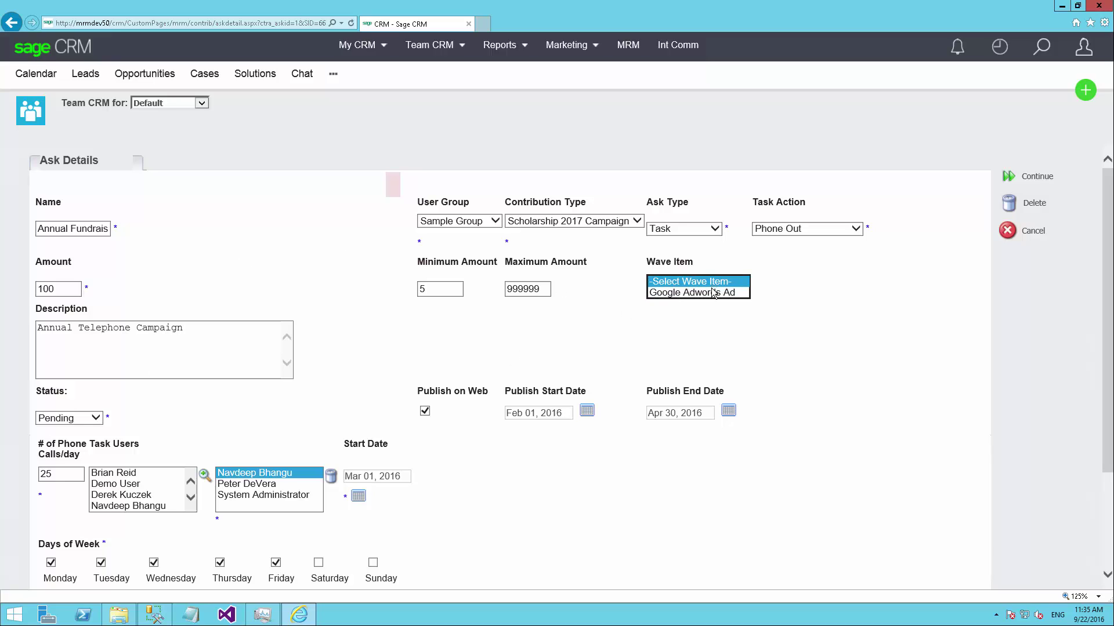
left_click(824, 300)
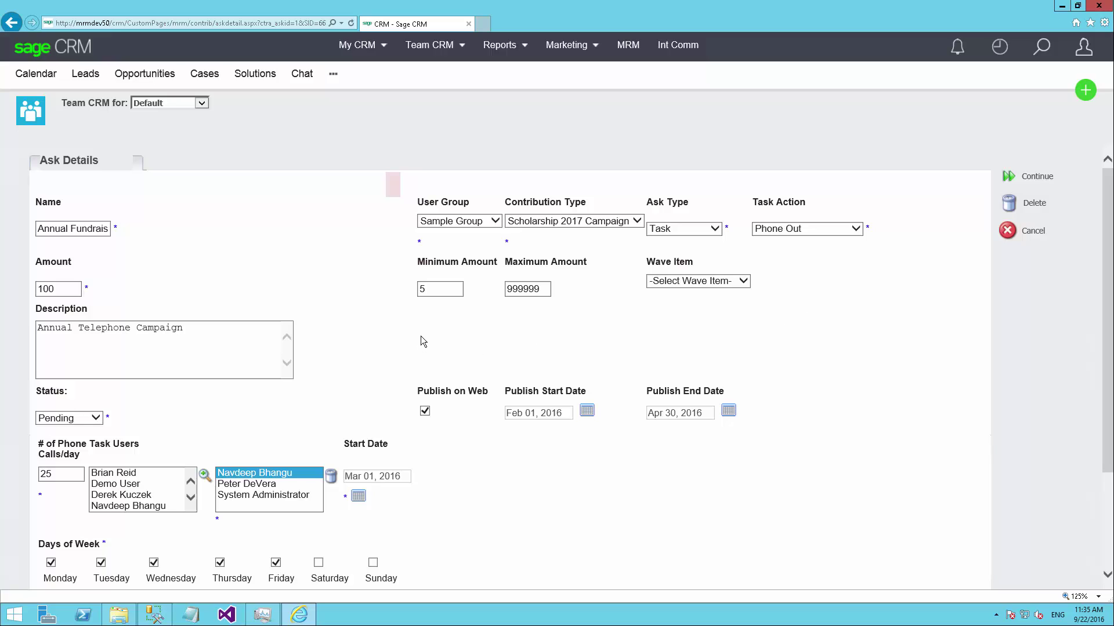
scroll(410, 334, "down", 1)
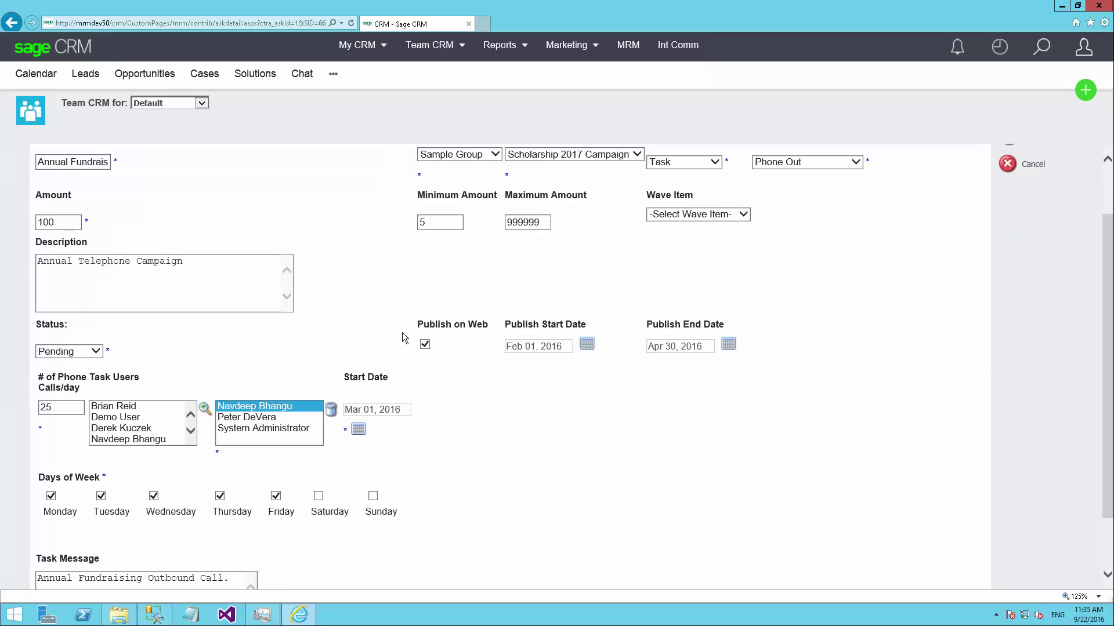
left_click(59, 353)
left_click(59, 352)
scroll(809, 352, "up", 1)
left_click_drag(38, 228, 138, 227)
left_click(231, 261)
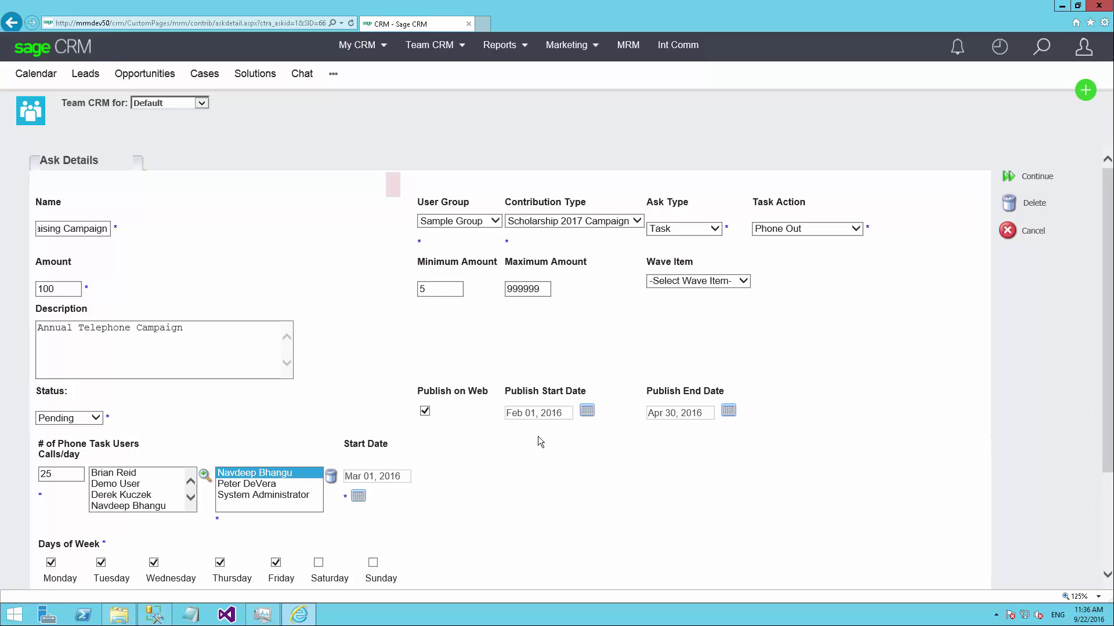
Replace the task message with 'Hello #pers_firstname#,' followed by placeholder filler text
scroll(540, 438, "down", 2)
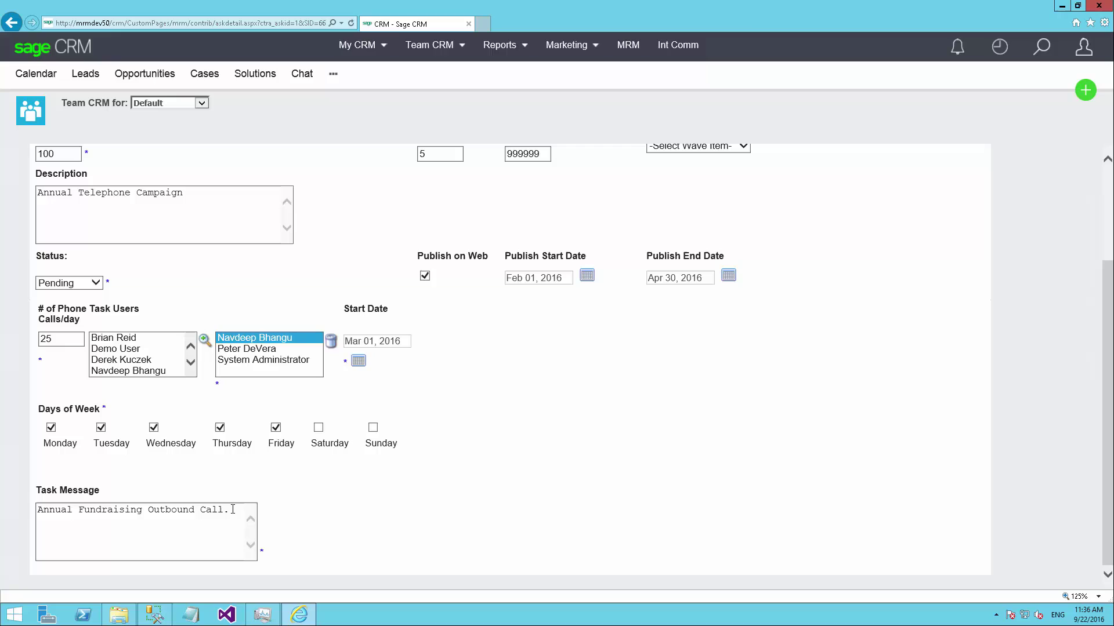
left_click_drag(232, 509, 40, 508)
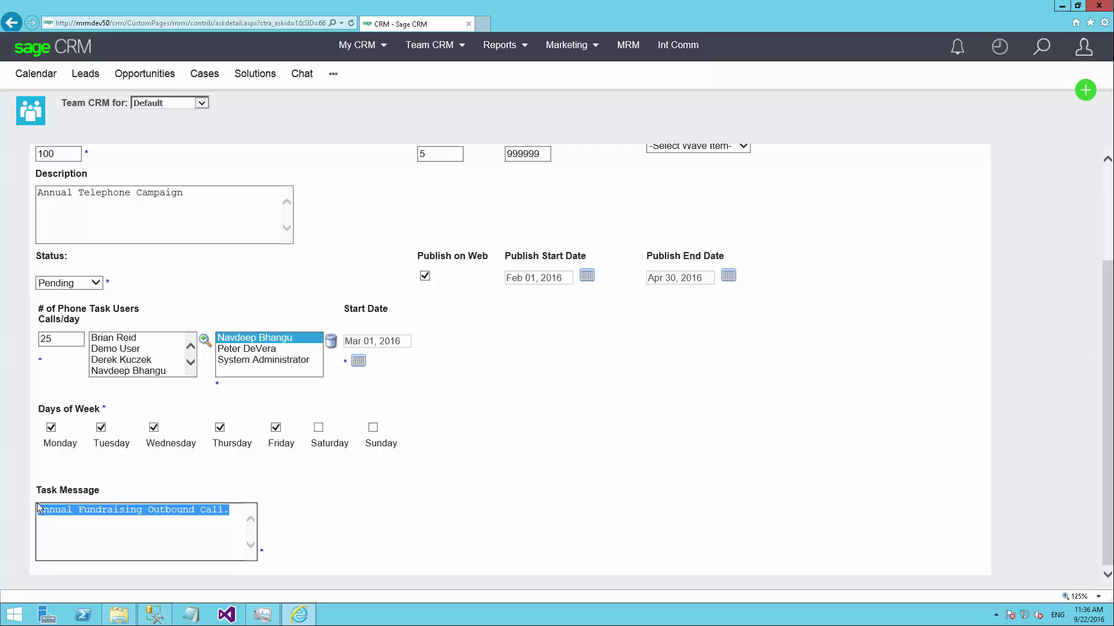
left_click(223, 524)
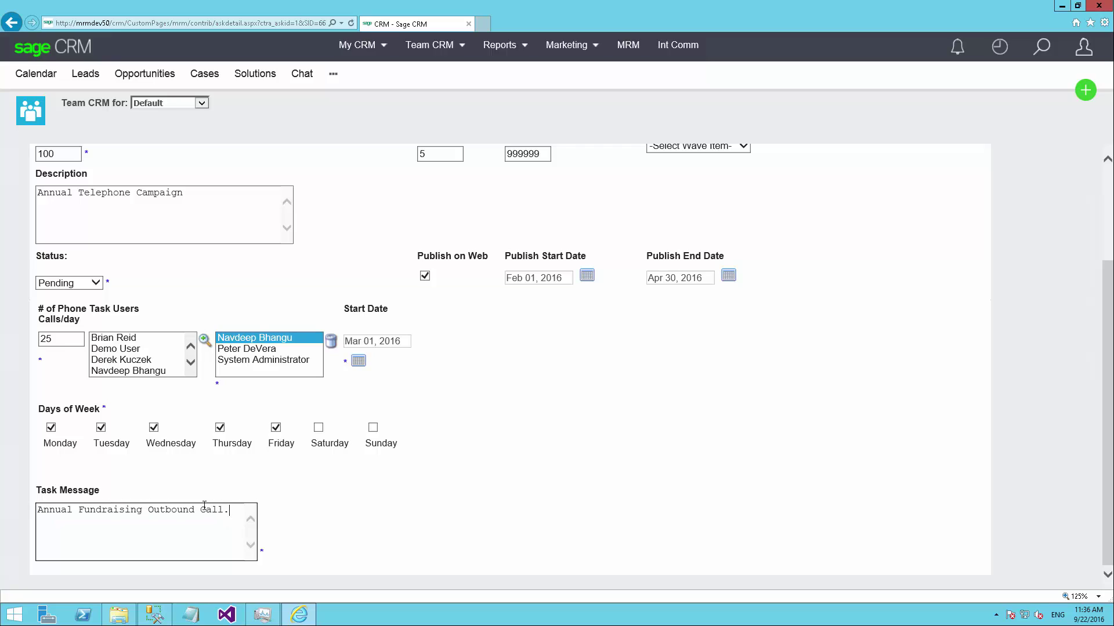
key("ctrl+a")
type("Hello ")
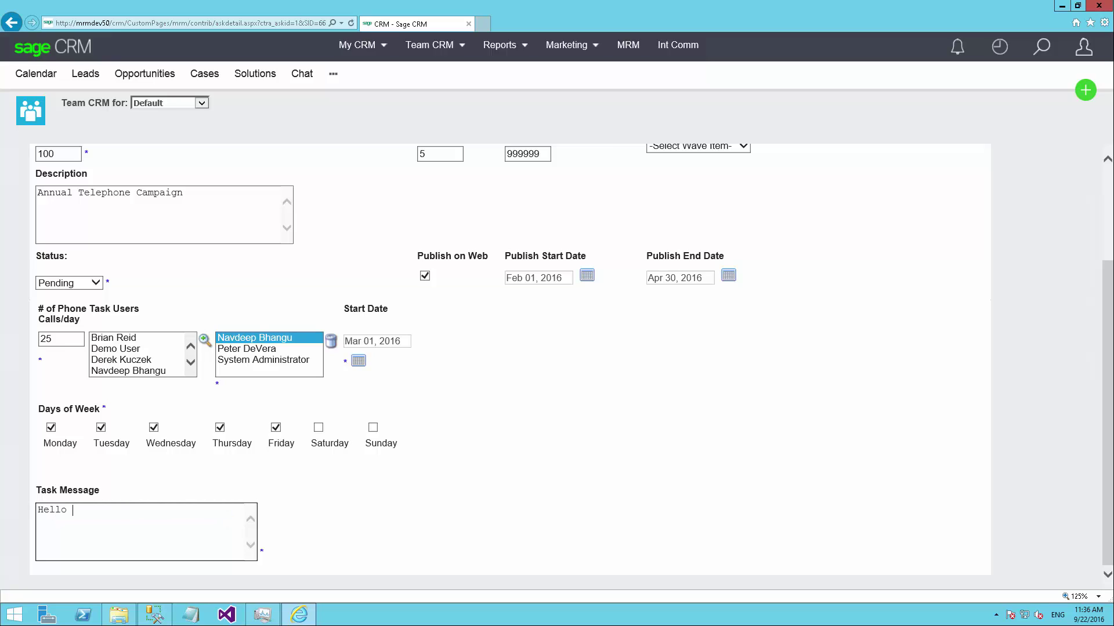
type("#pers_firstname#, kjfhsdj jdfh kjsdfh kjsdfh kdjfh kdj")
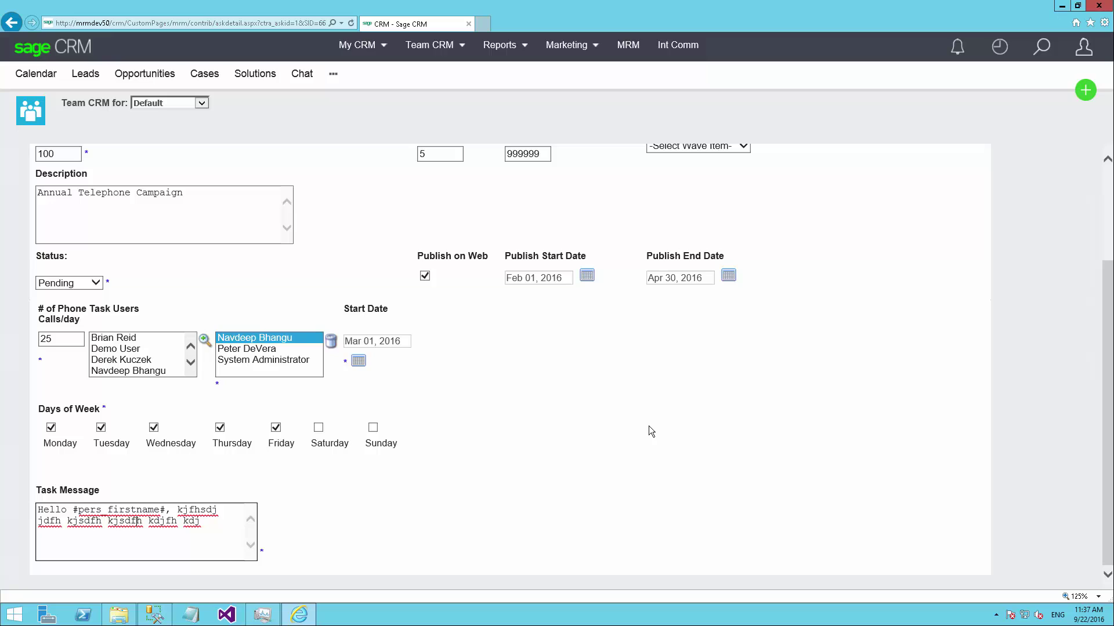
Change the ask type from Task to Email
scroll(717, 407, "up", 3)
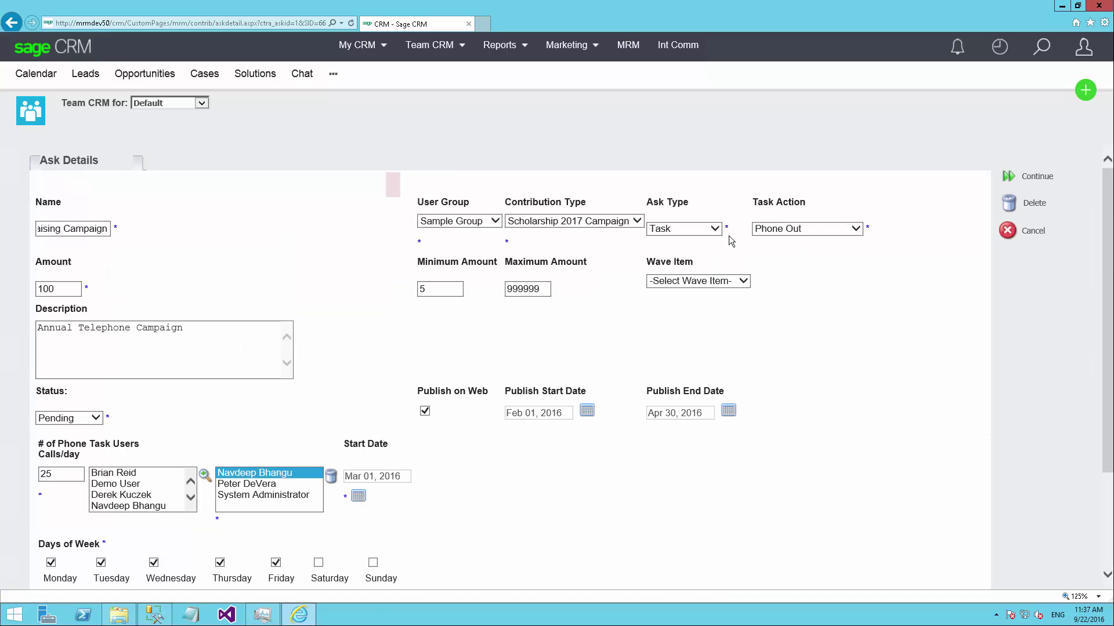
left_click(699, 229)
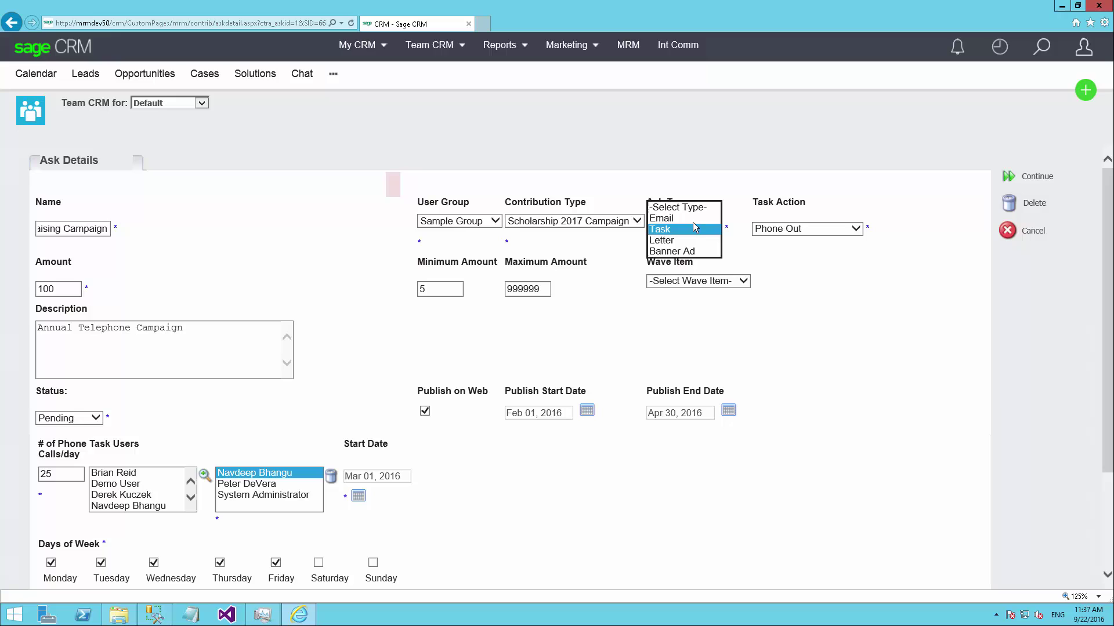
left_click(691, 218)
scroll(690, 216, "down", 2)
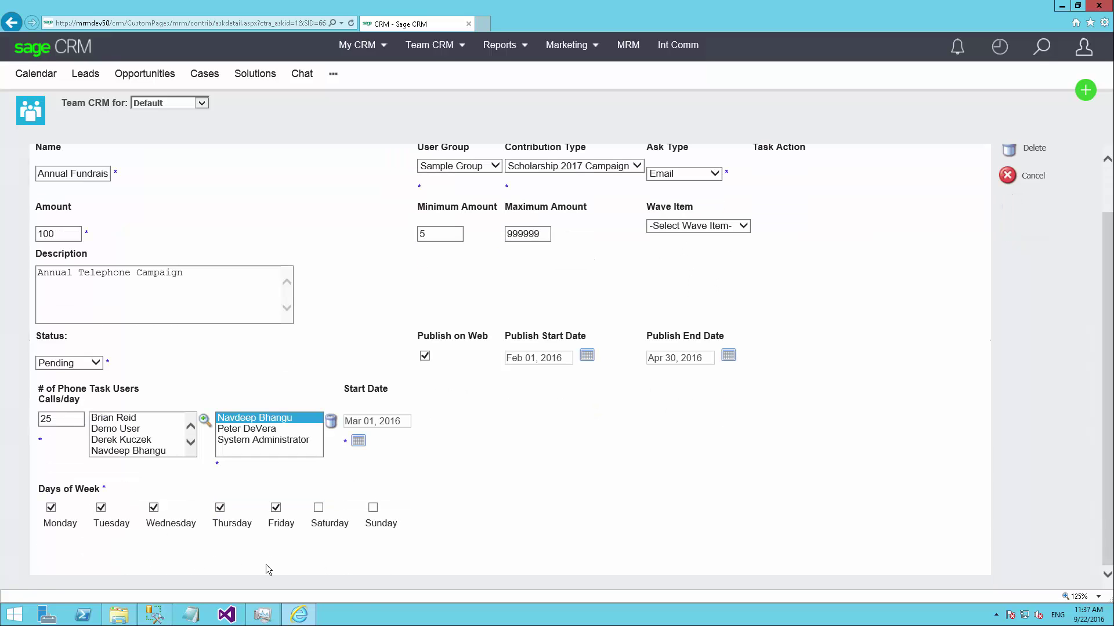
scroll(439, 522, "up", 2)
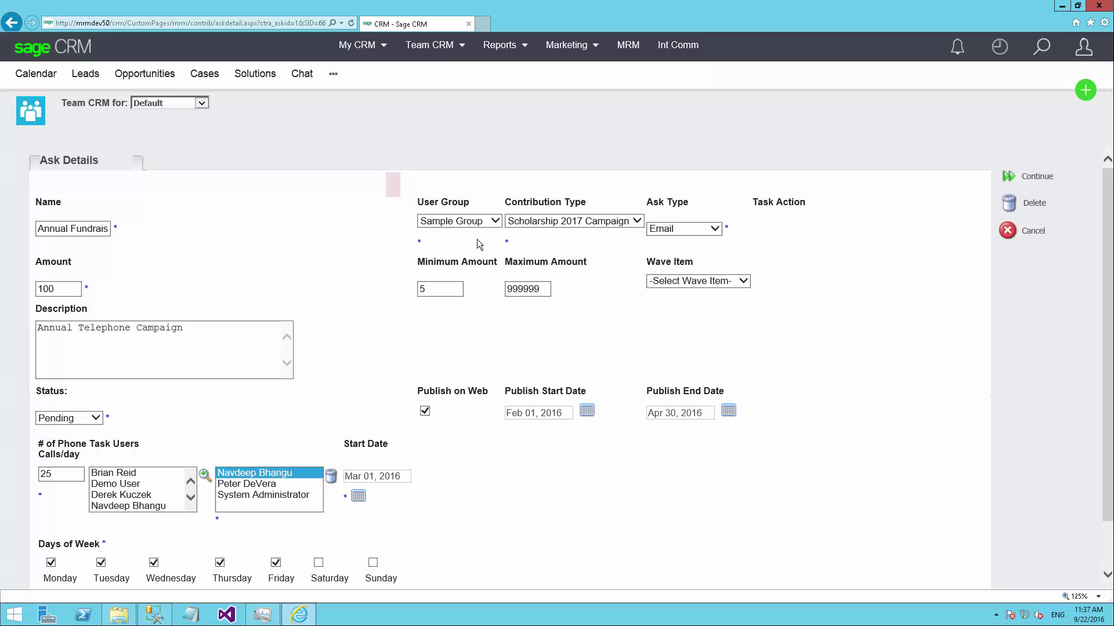
Cancel the ask edits and return to the Find Ask list
left_click_drag(428, 388, 357, 455)
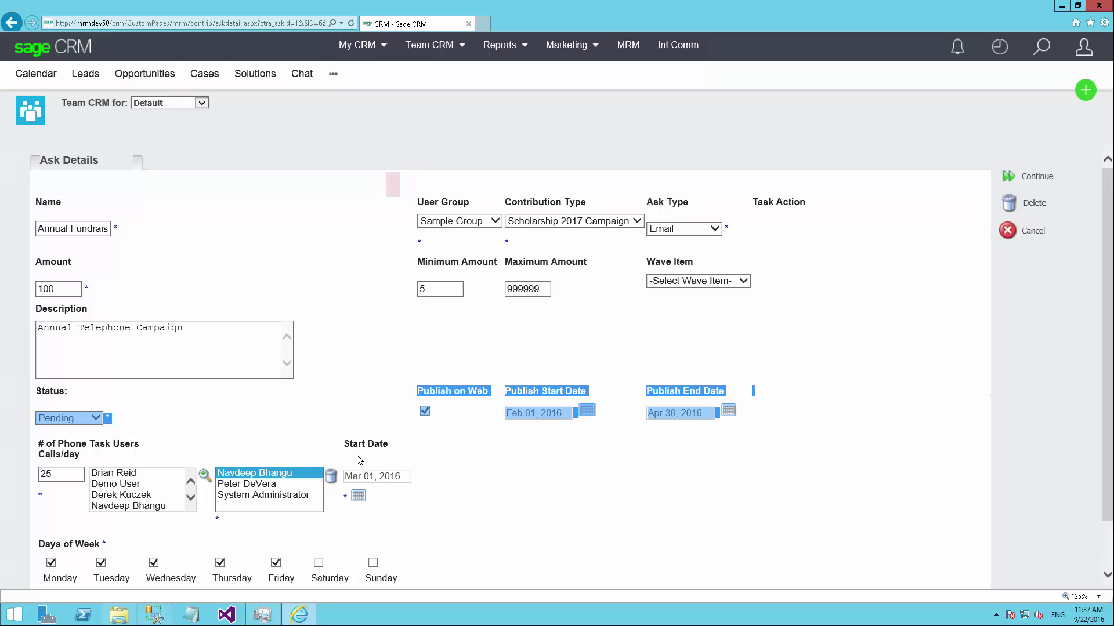
left_click(352, 342)
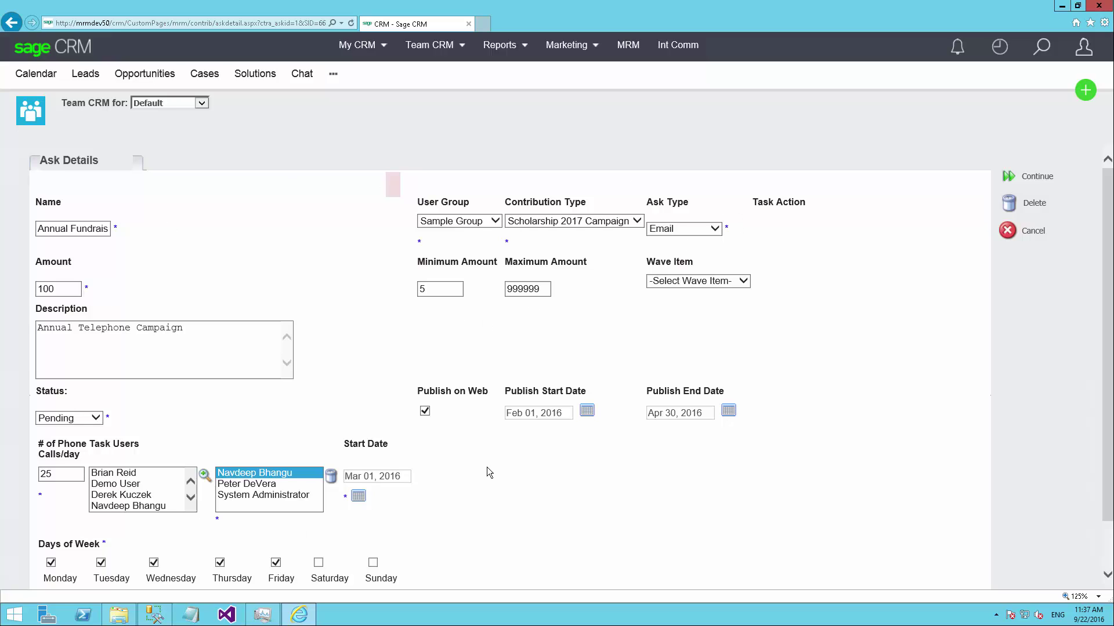
left_click(1006, 231)
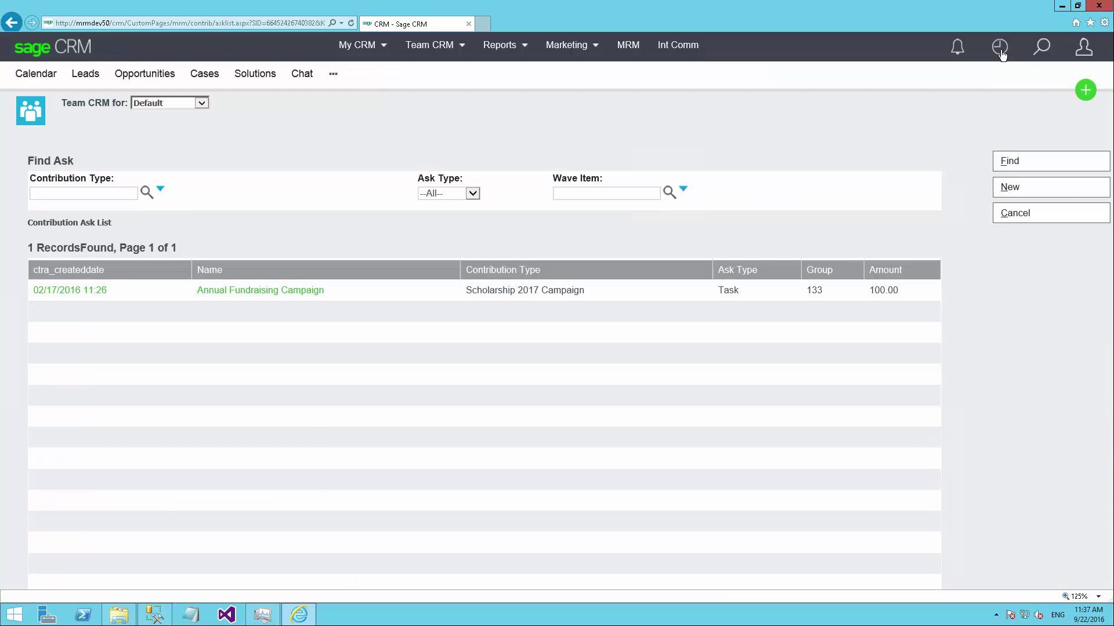
Reopen the donor account from recent records and show its Fundraising Contribution List
left_click(999, 47)
left_click(939, 246)
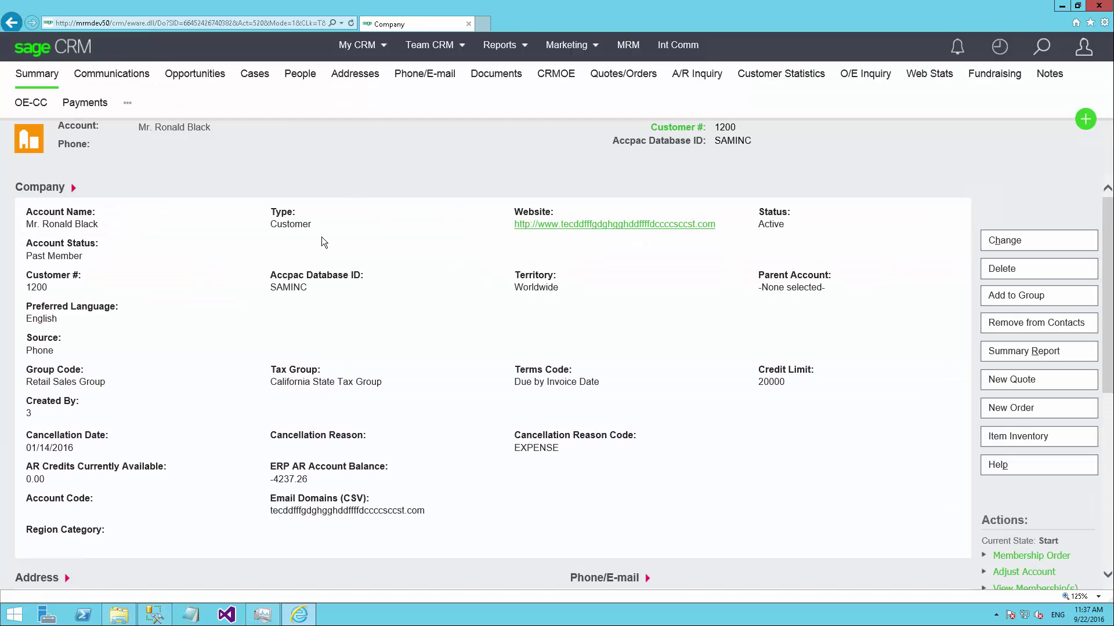
left_click(995, 76)
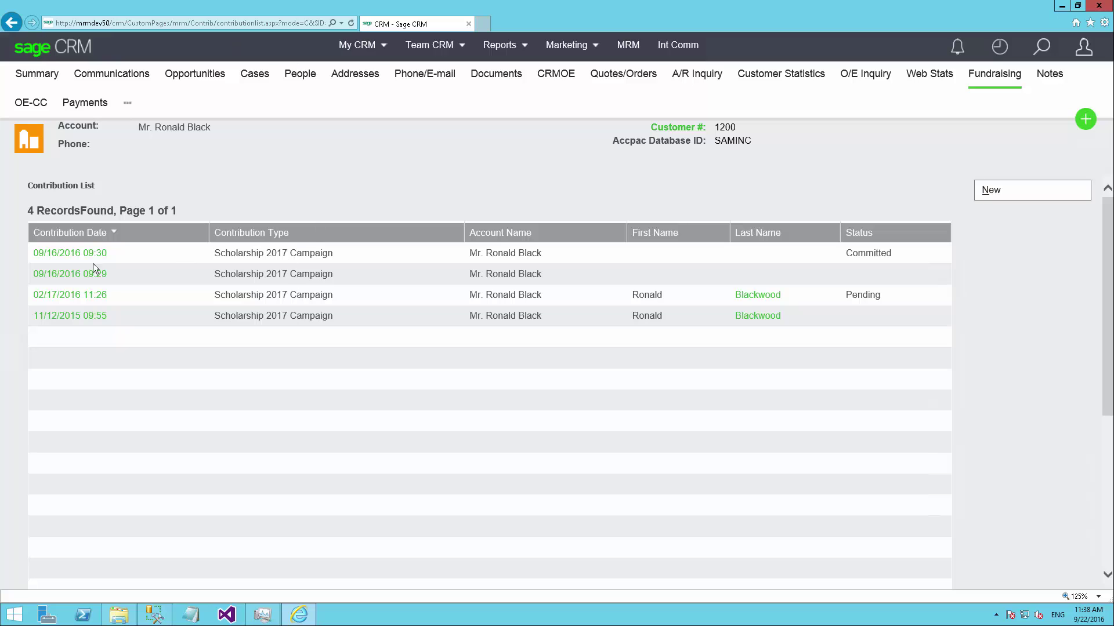
Start a new one-time contribution for the account's contact under the Scholarship 2017 Campaign
left_click(993, 190)
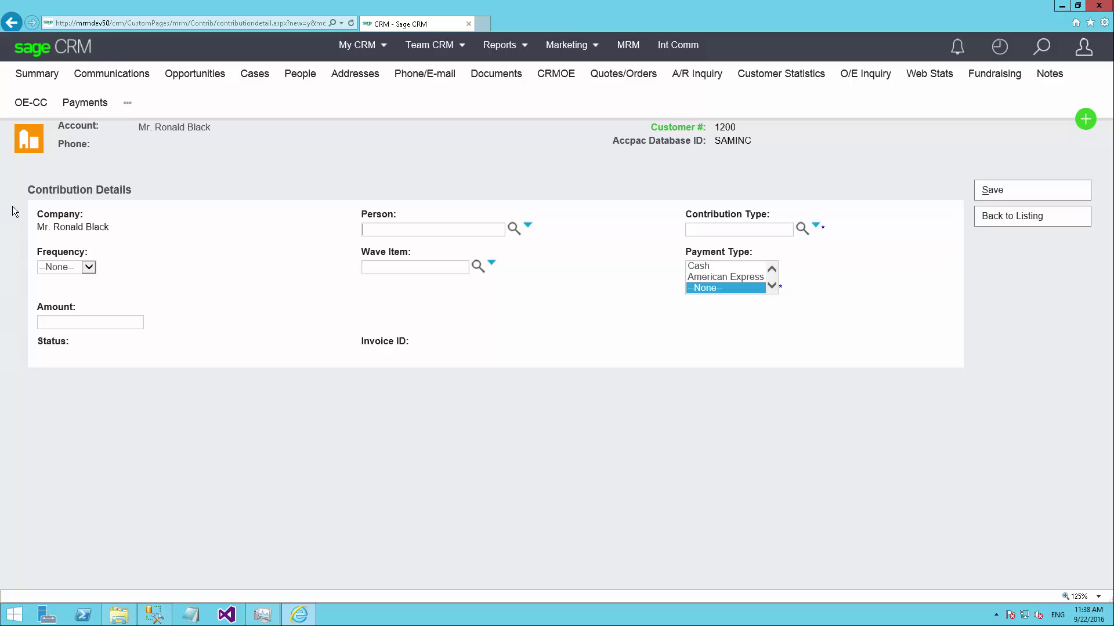
left_click_drag(40, 233, 145, 235)
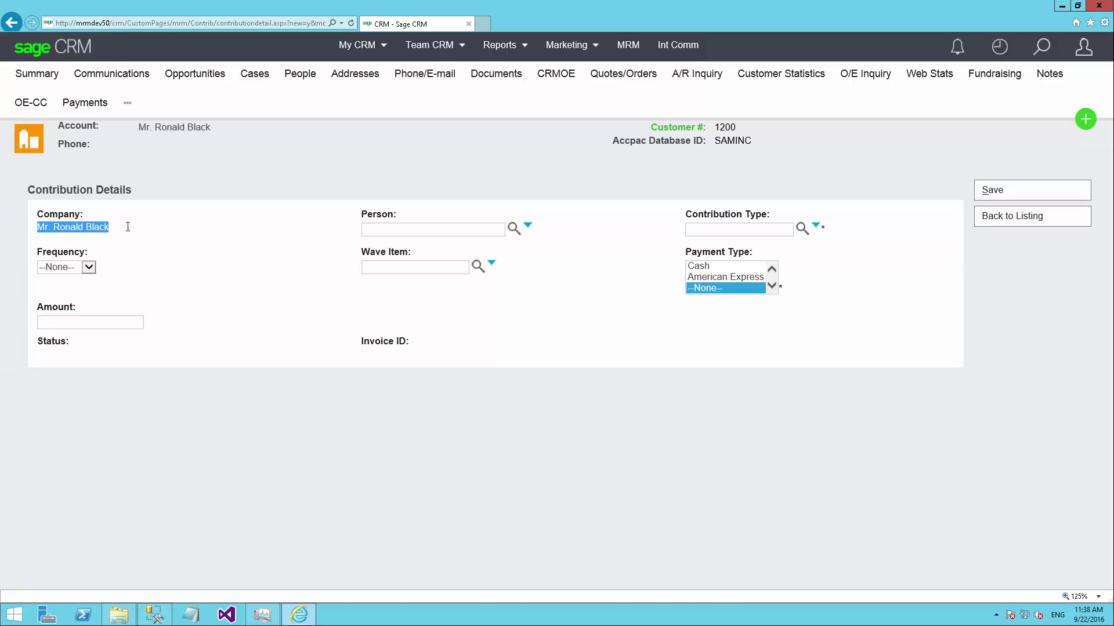
left_click(515, 230)
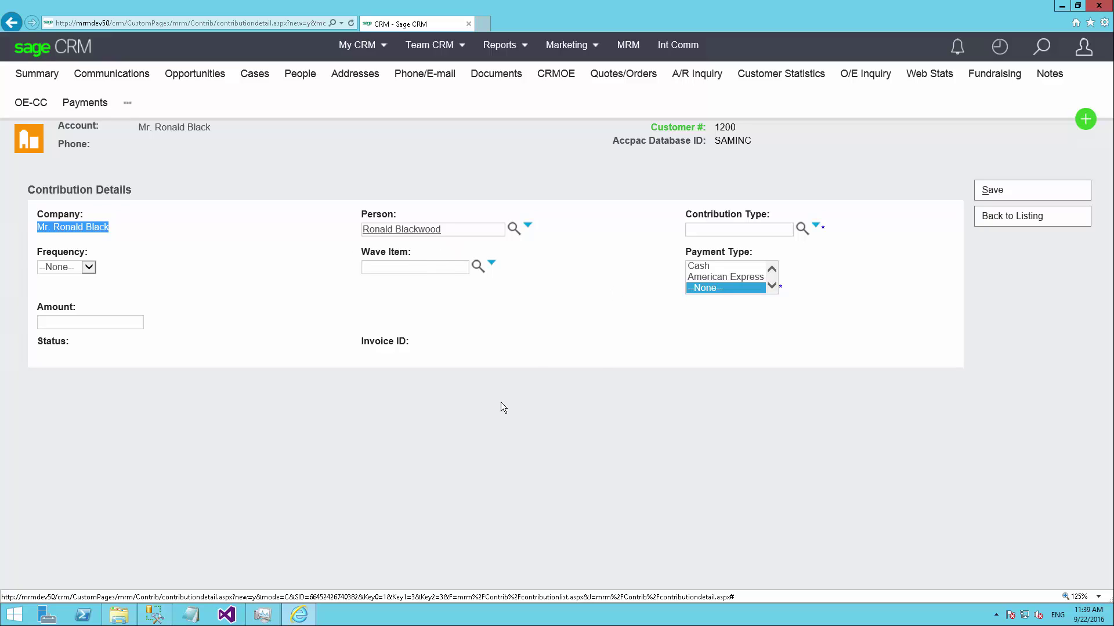
left_click(542, 342)
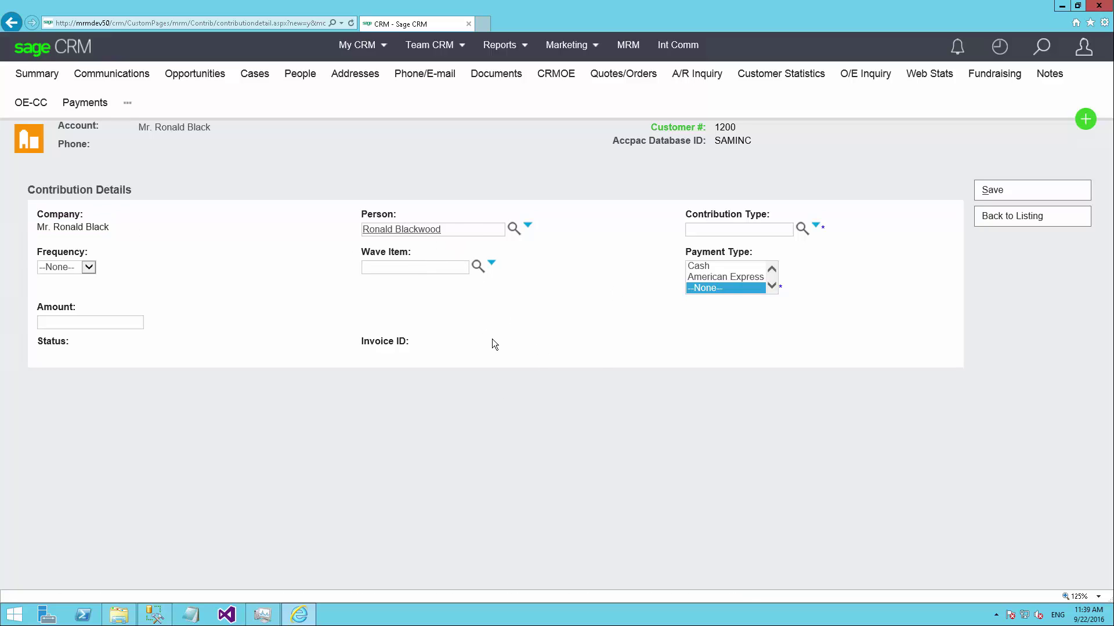
left_click(802, 229)
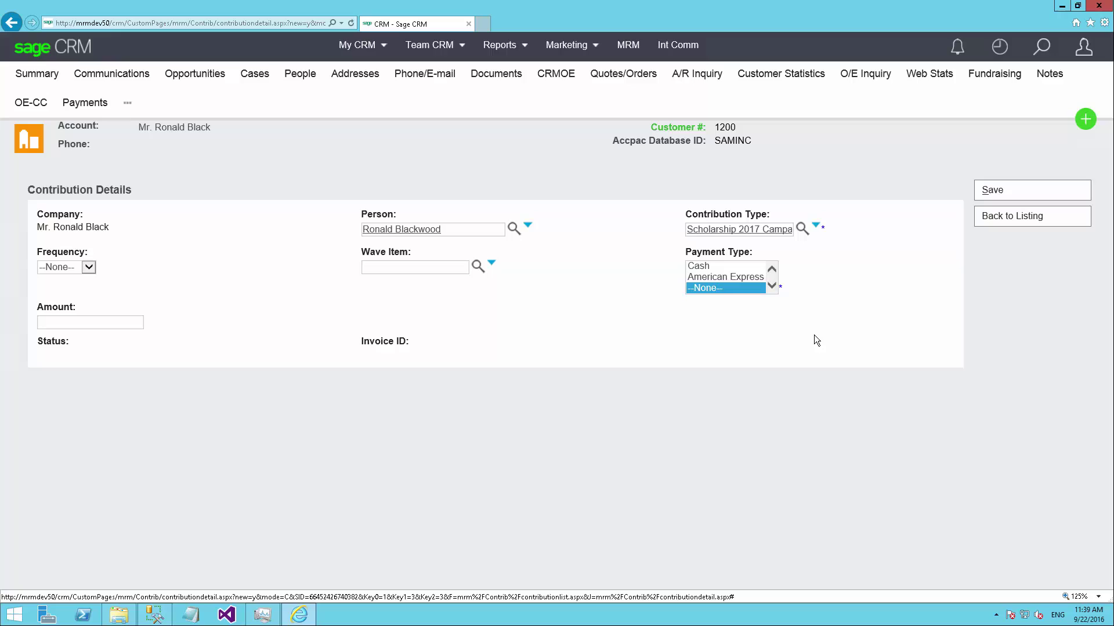
left_click(89, 268)
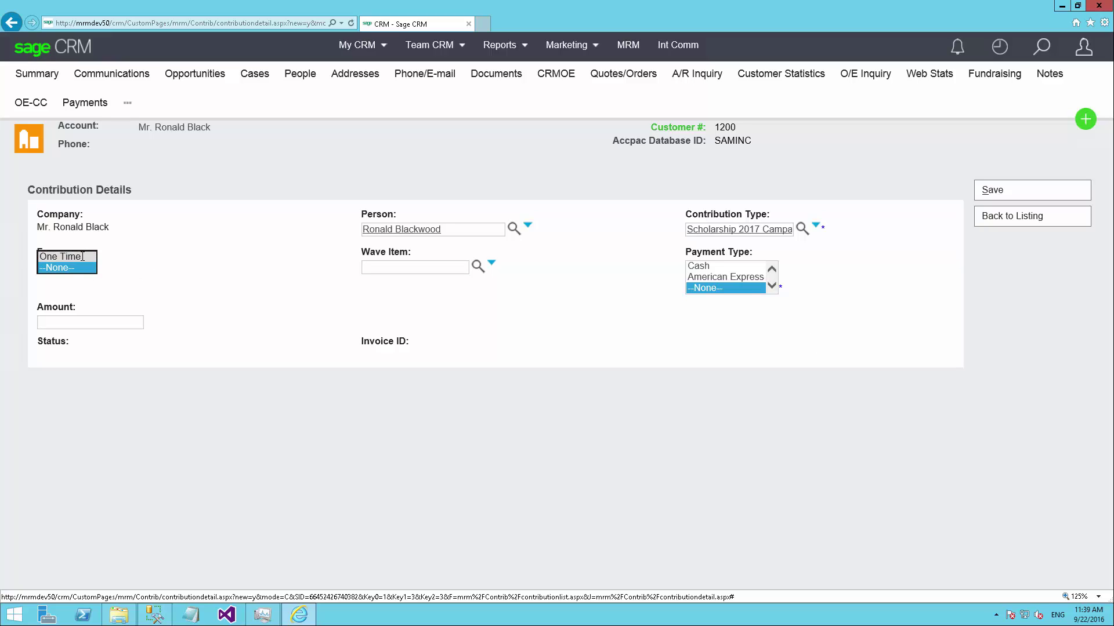
left_click(60, 257)
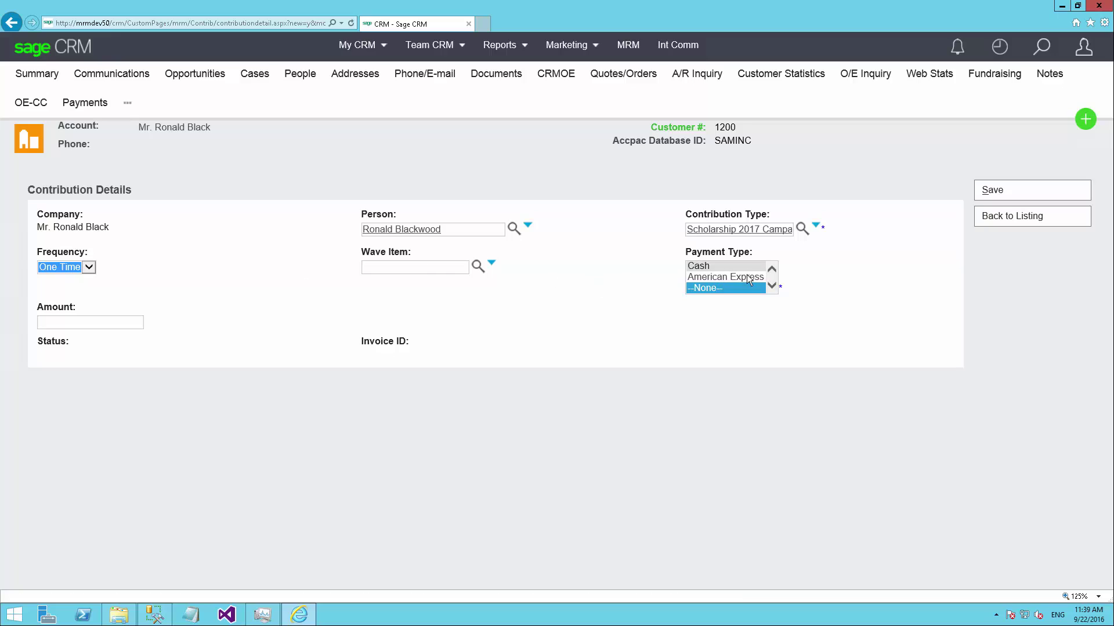
Pick the campaign wave item, choose Cash payment, and enter an amount of 250.00
left_click(472, 287)
left_click(478, 267)
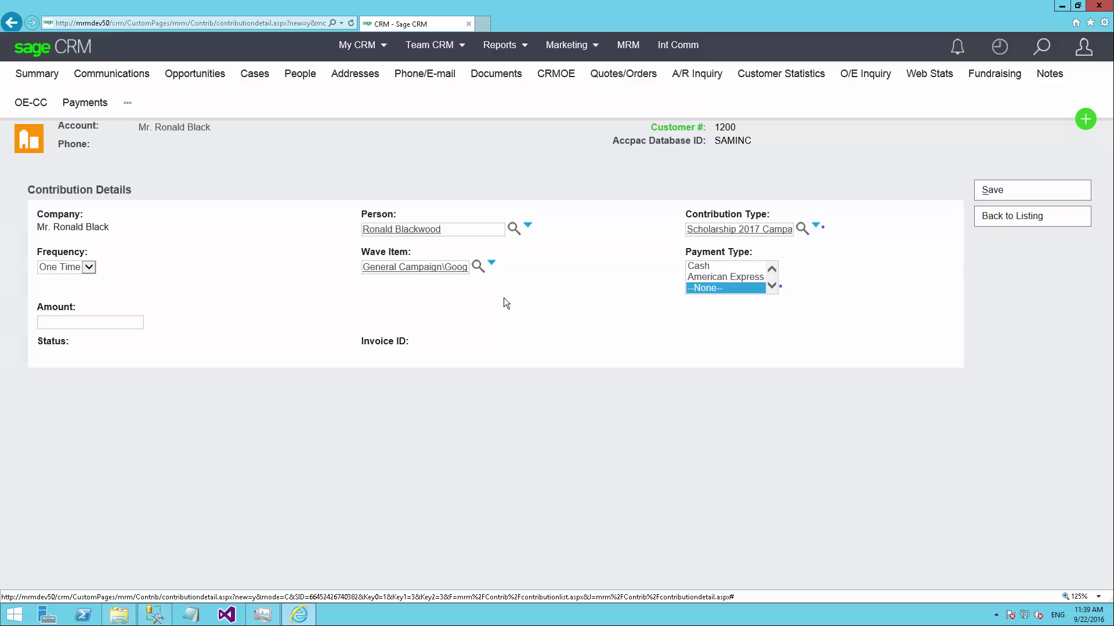
left_click(772, 269)
left_click(771, 285)
left_click(705, 266)
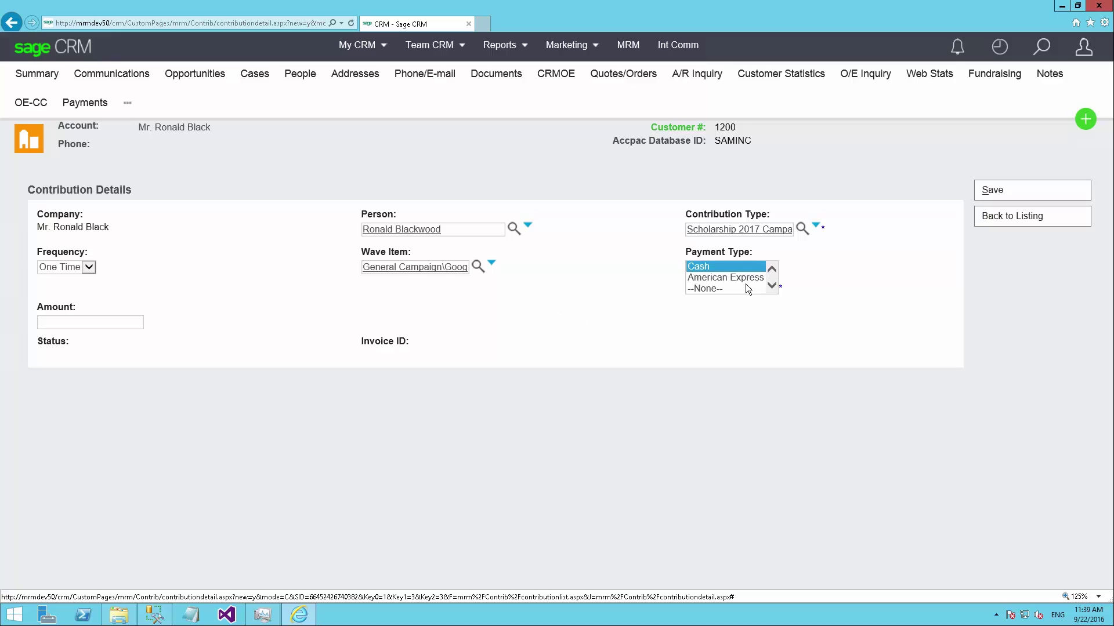
left_click(771, 269)
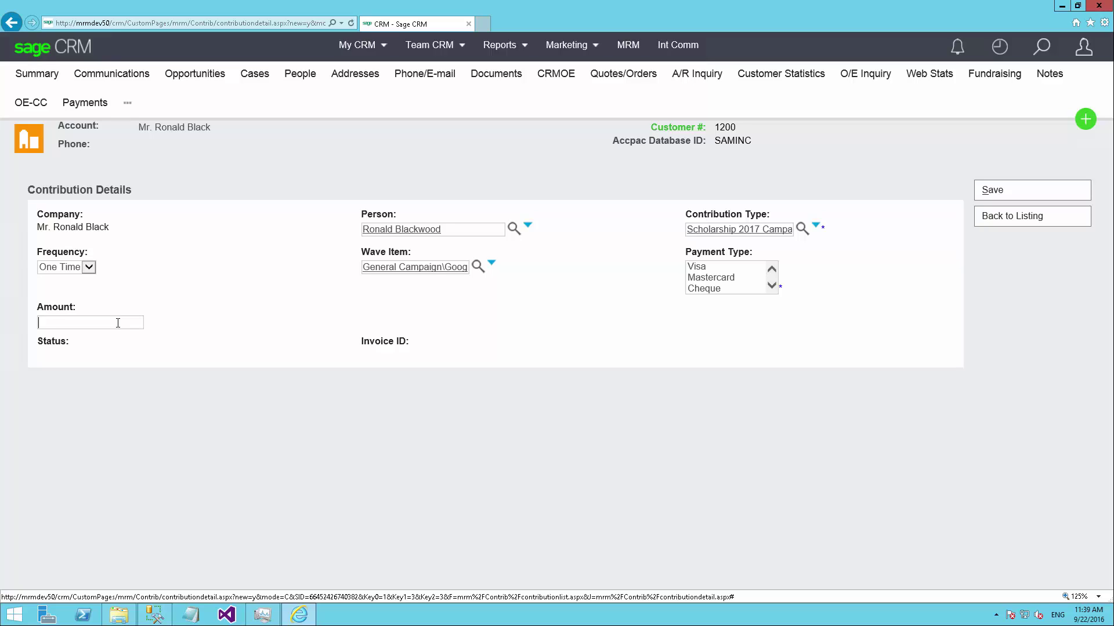
type("250.00")
Save the 250.00 contribution and begin editing the Scholarships and Bursaries item amounts
left_click(993, 191)
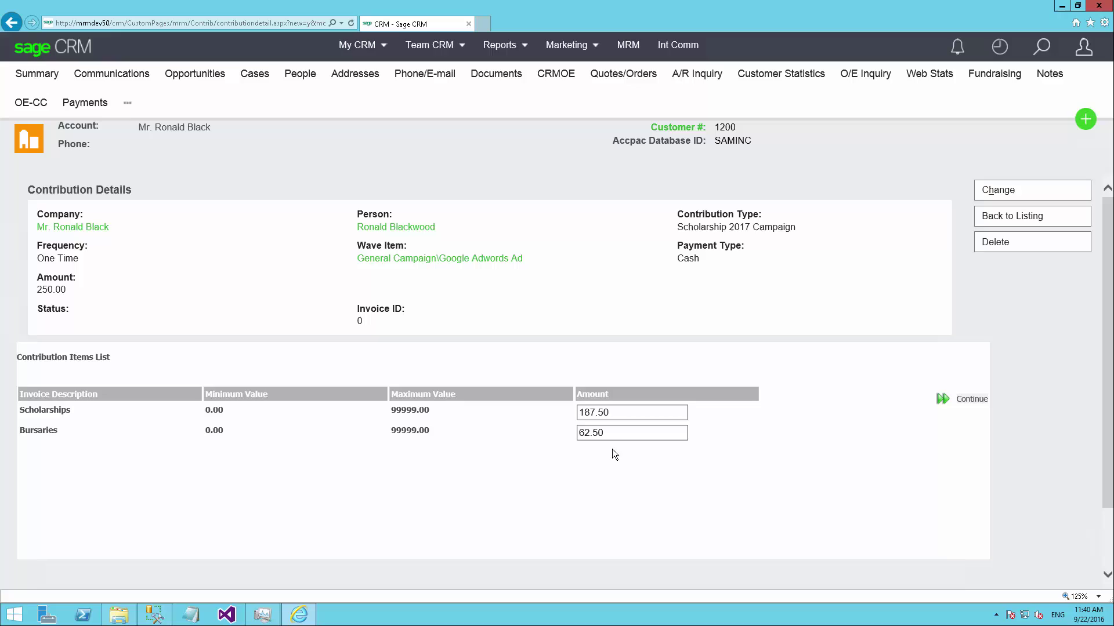
left_click_drag(632, 410, 549, 410)
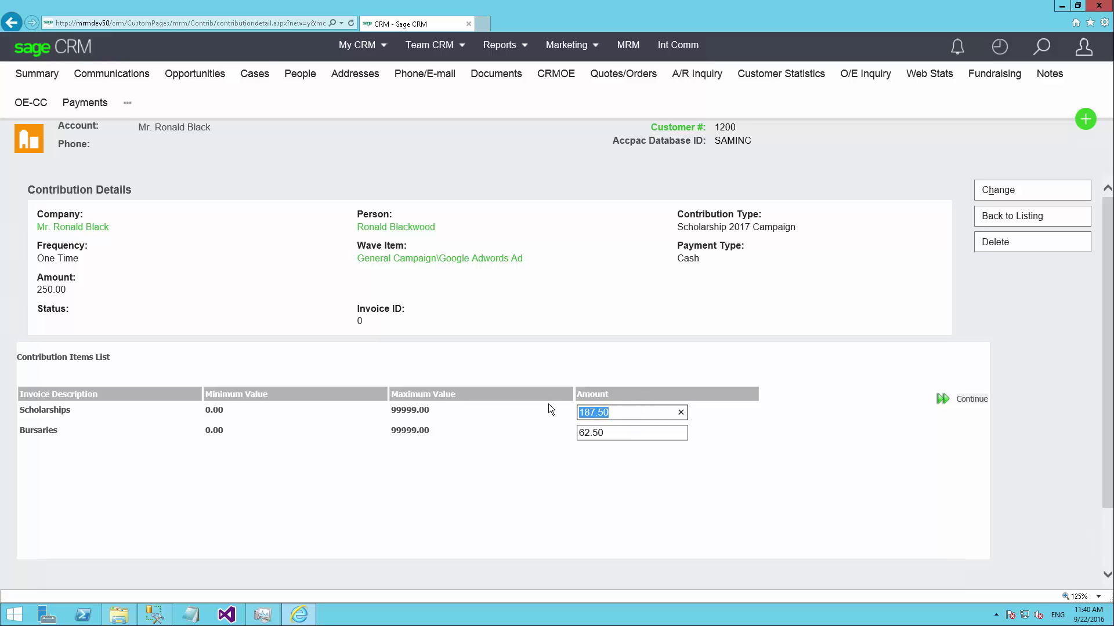
type("0")
left_click_drag(617, 434, 545, 434)
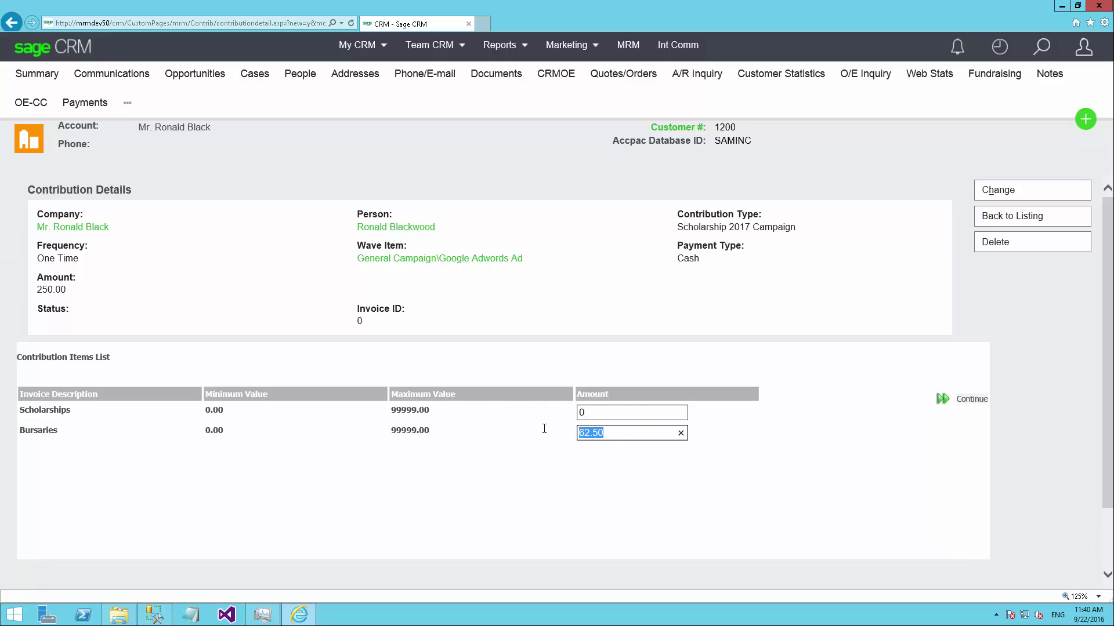
type("250.00")
left_click(552, 442)
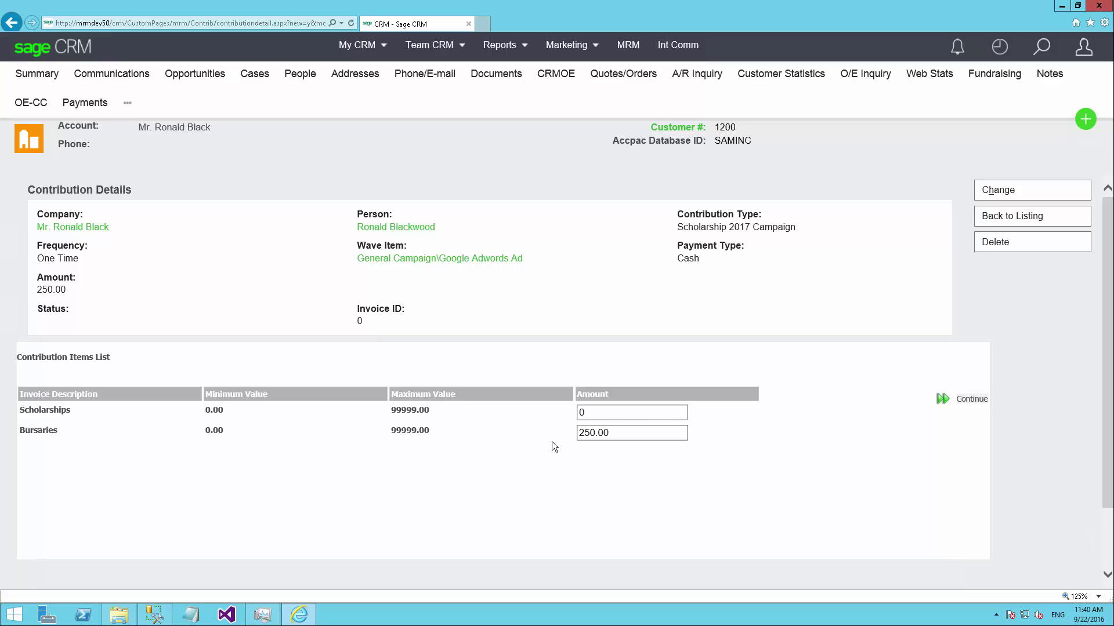
Adjust the contribution items to Scholarships 200.00 and Bursaries 50.00
left_click_drag(612, 435, 583, 395)
left_click_drag(39, 290, 66, 290)
left_click(469, 471)
left_click_drag(631, 434, 548, 428)
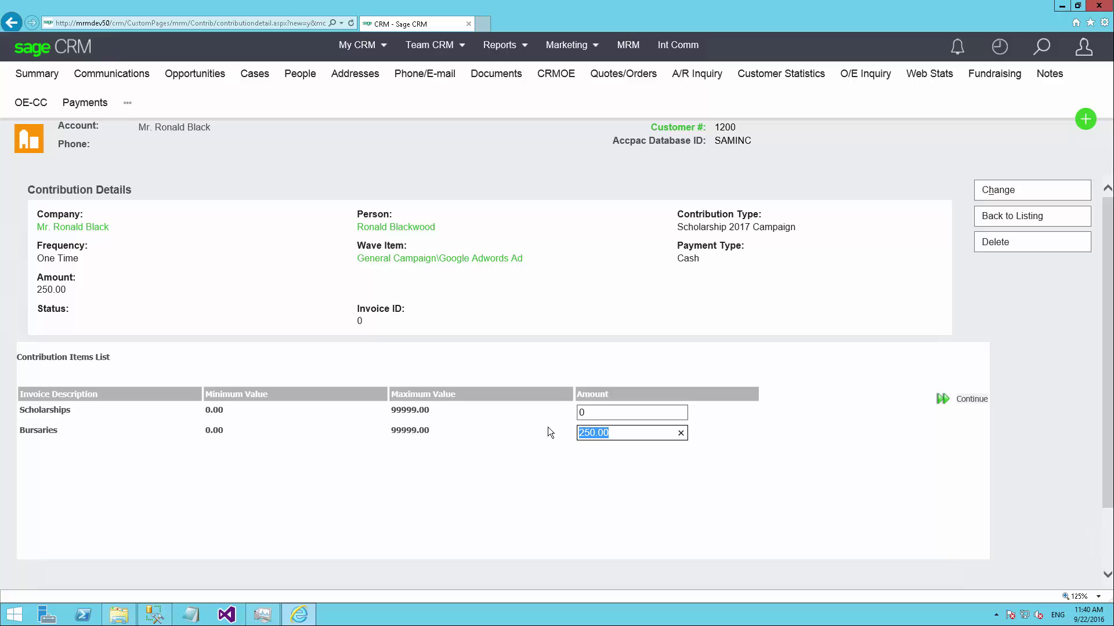
type("200")
key("shift+Tab")
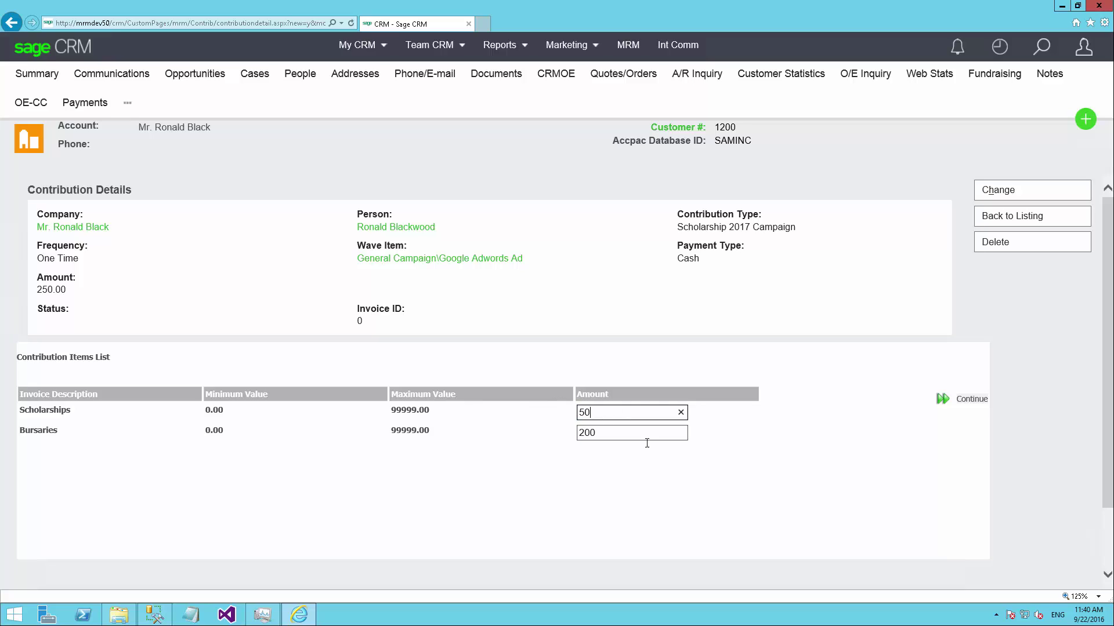
left_click(761, 461)
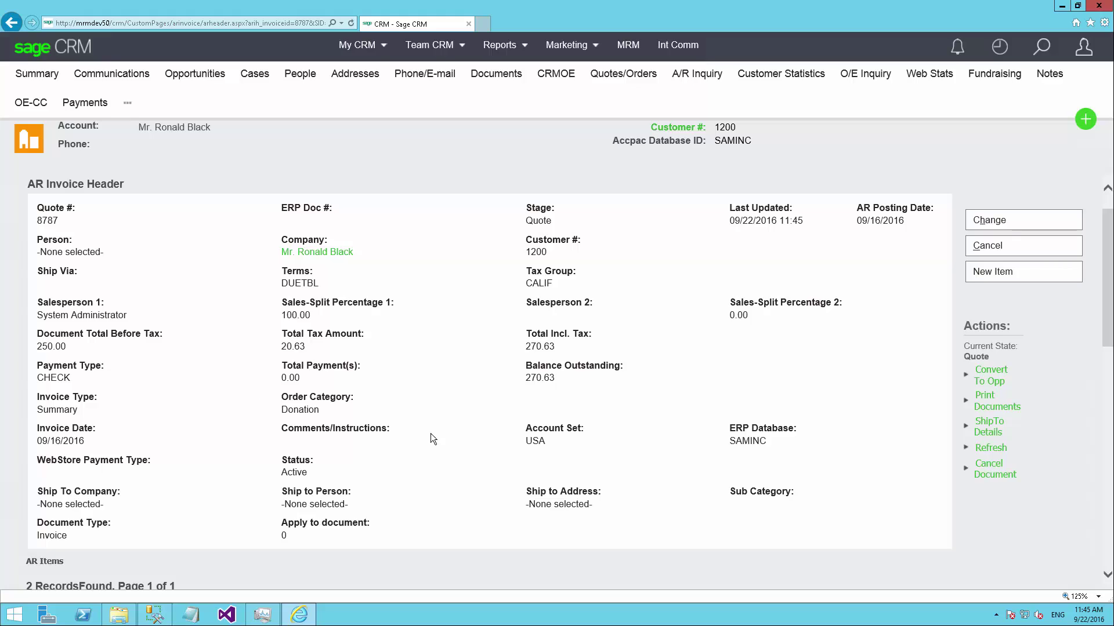
Continue to create the donation invoice quote totalling 270.63 with tax
scroll(331, 437, "down", 2)
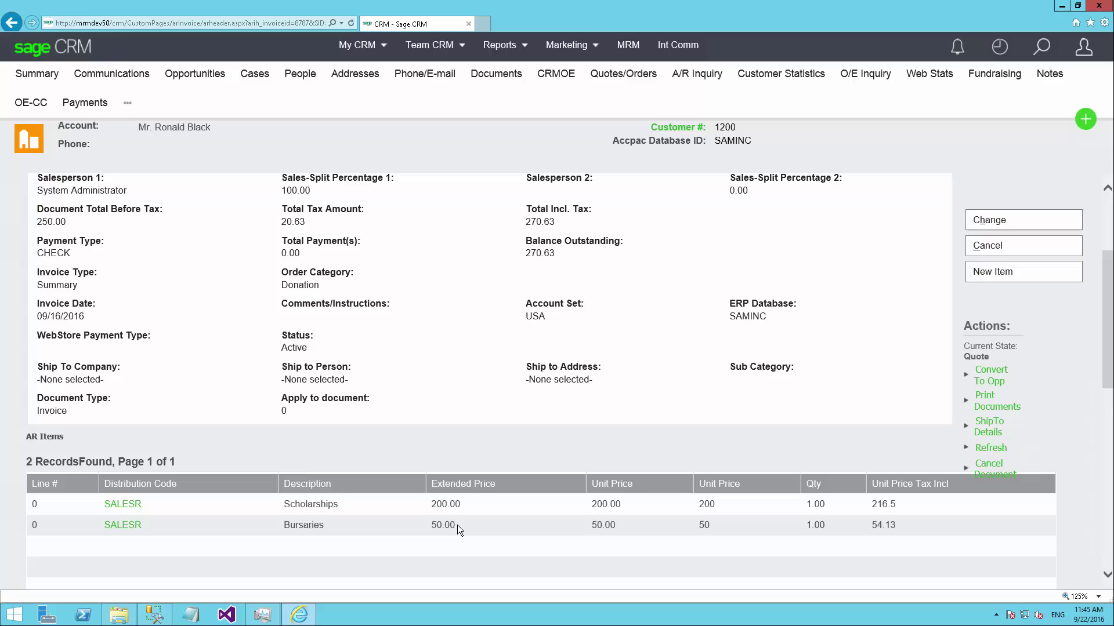
scroll(642, 511, "up", 1)
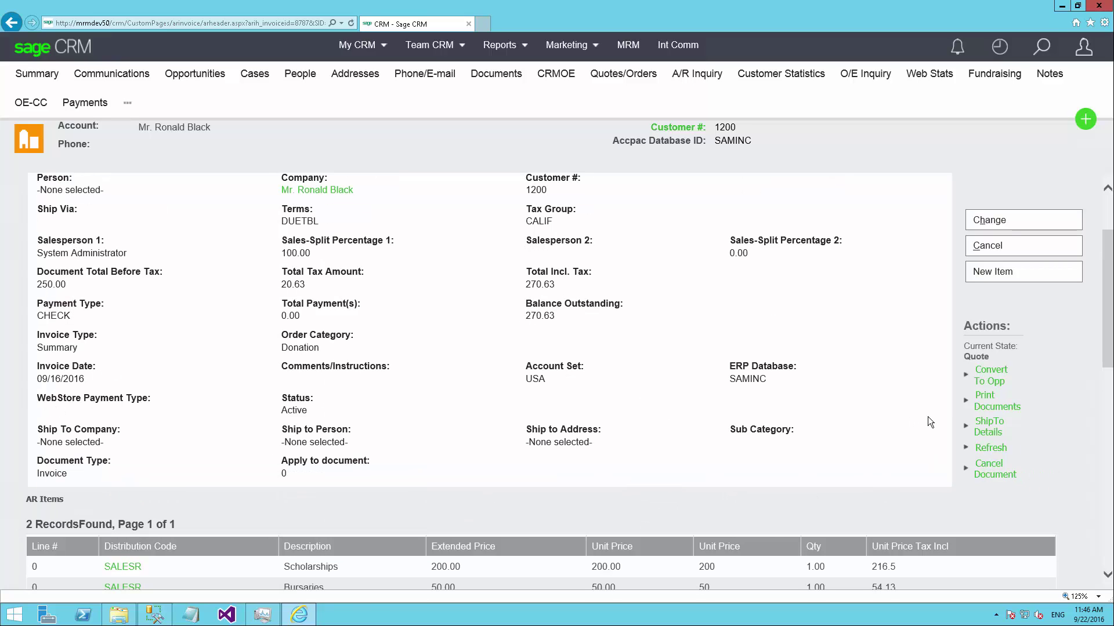
triple_click(987, 403)
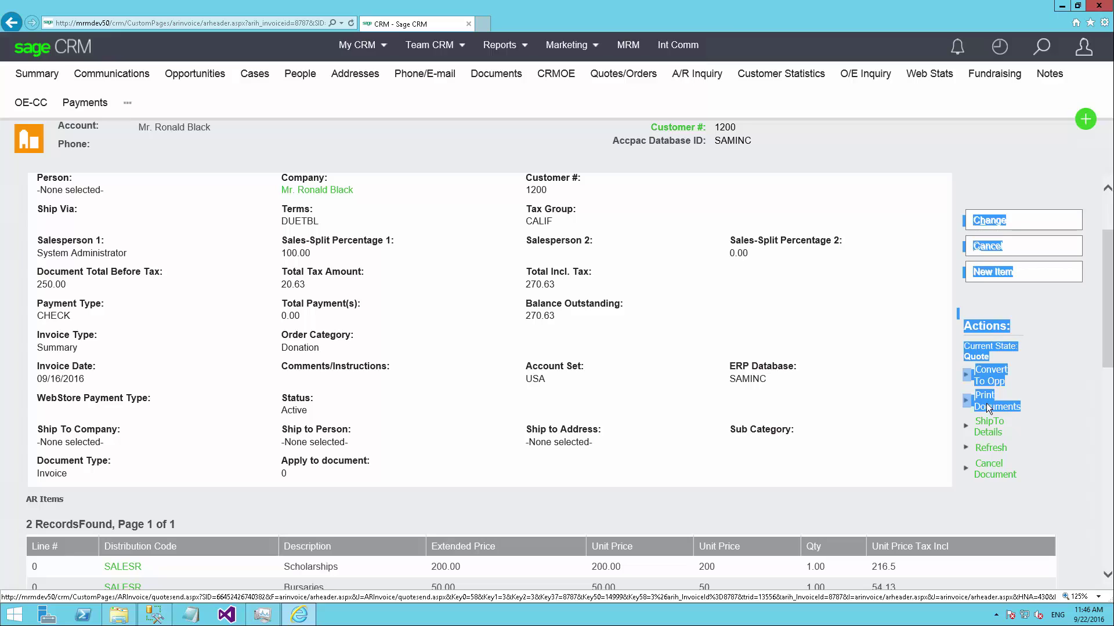
left_click(992, 412)
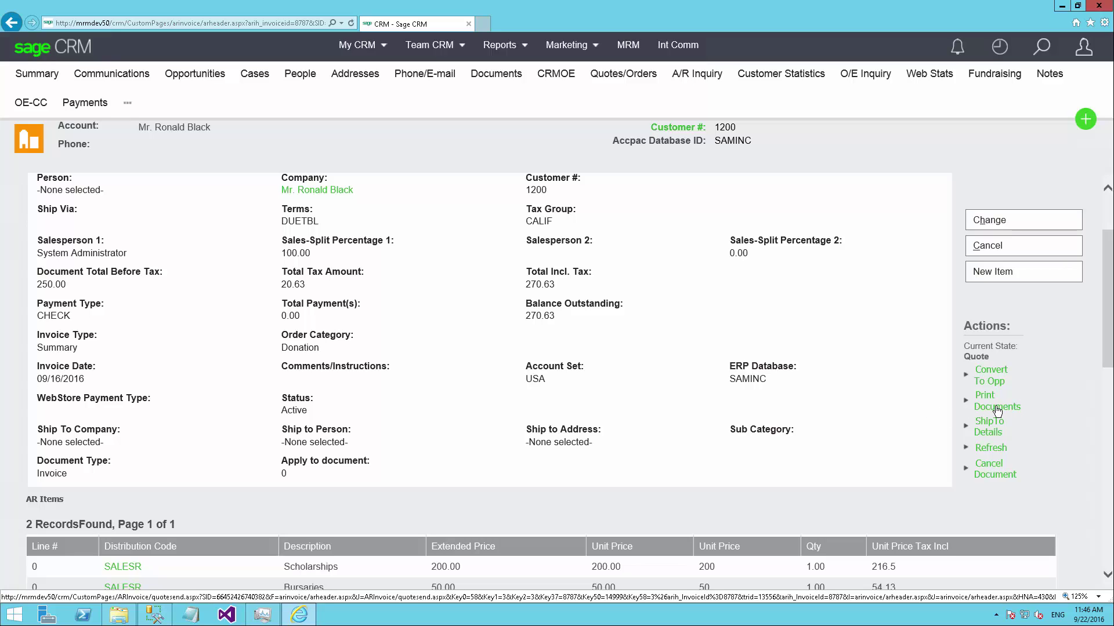
Start generating a document for the quote using the General Invoice template
left_click(996, 408)
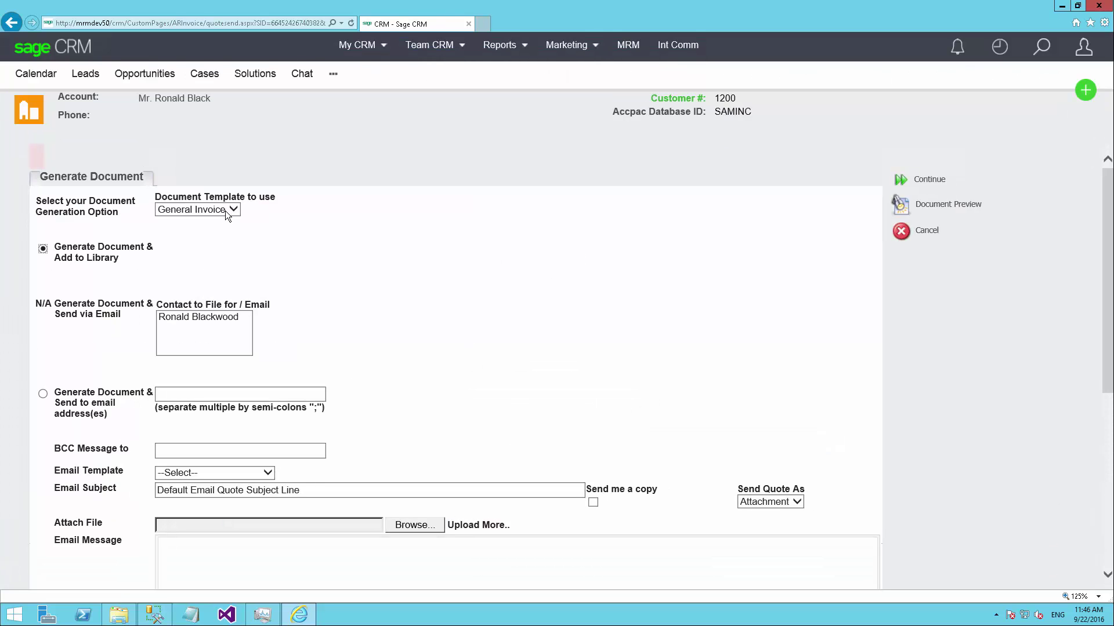
left_click(225, 210)
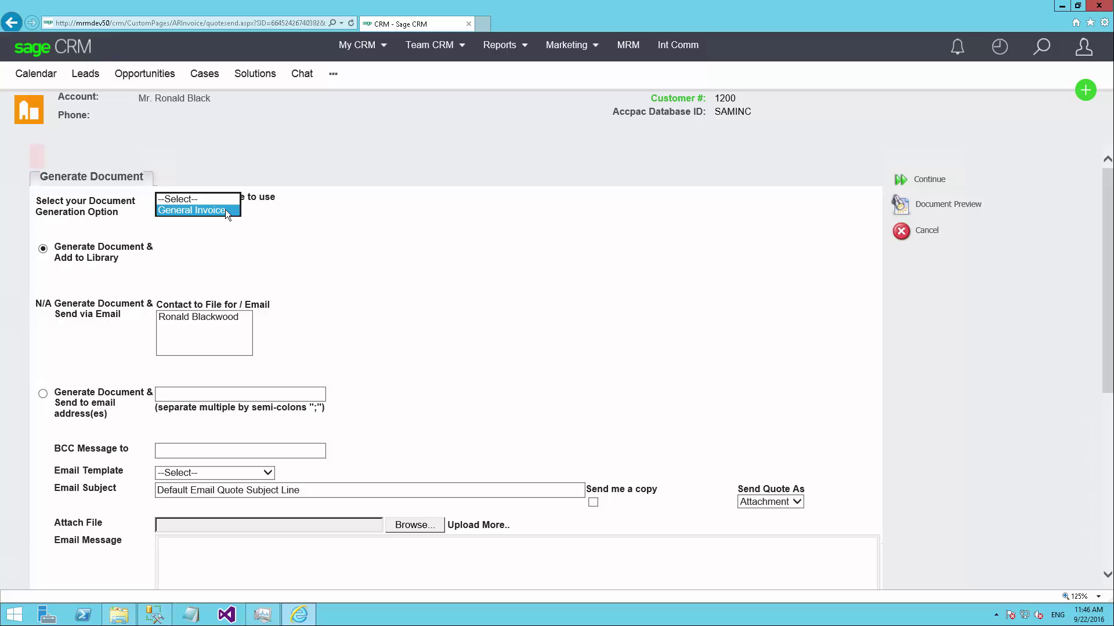
left_click(218, 209)
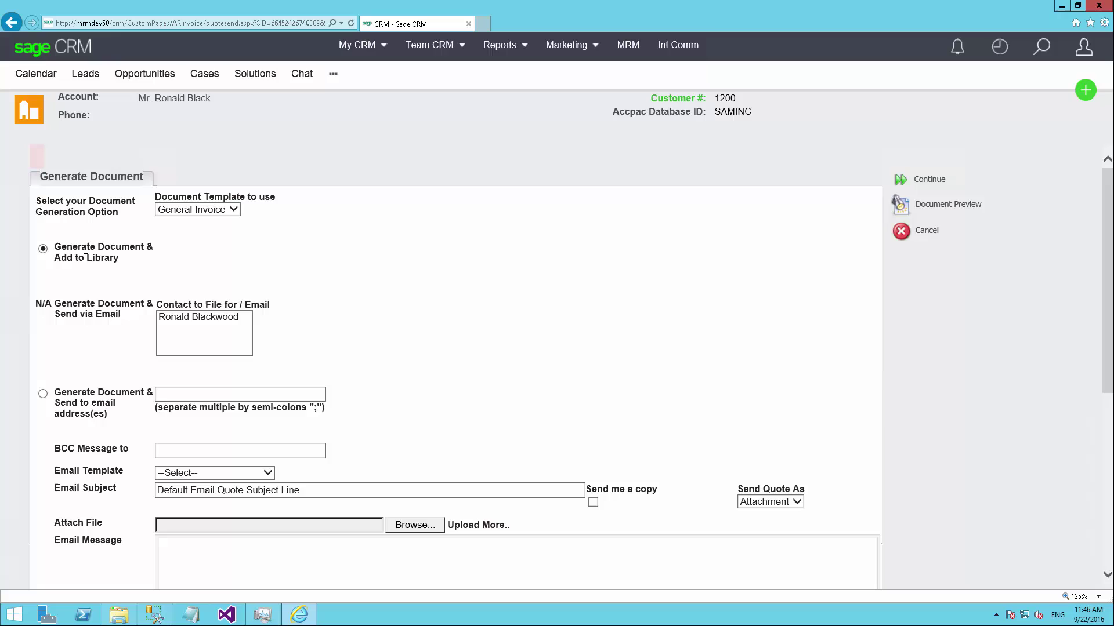
Set the document to be sent to email addresses as an attachment, with no email template
left_click_drag(86, 249, 121, 259)
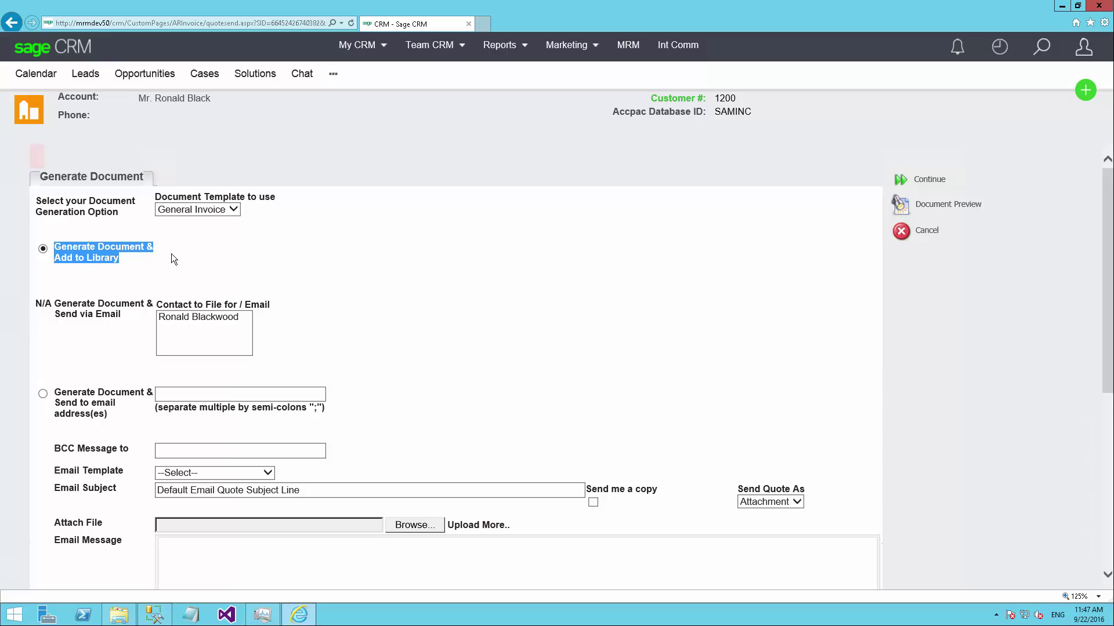
left_click_drag(56, 303, 179, 315)
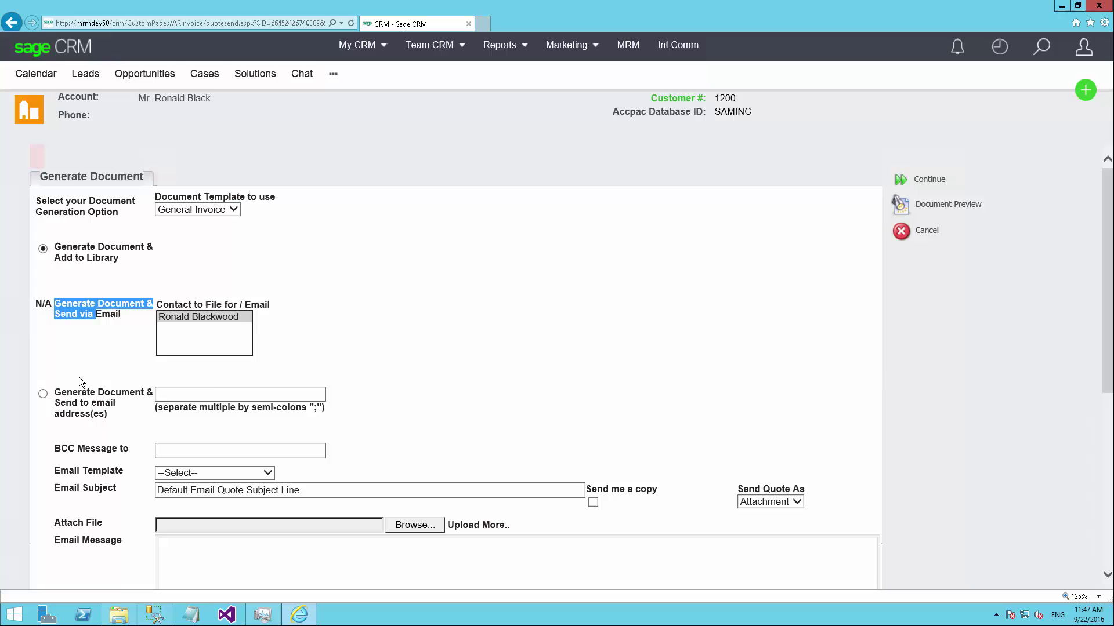
left_click(54, 393)
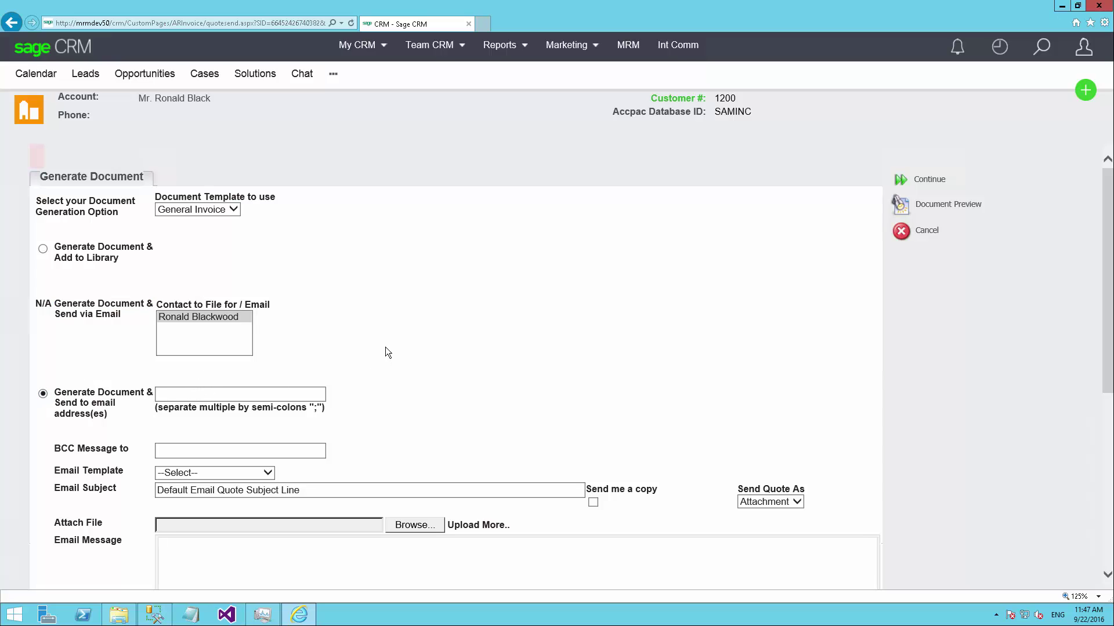
scroll(400, 312, "down", 2)
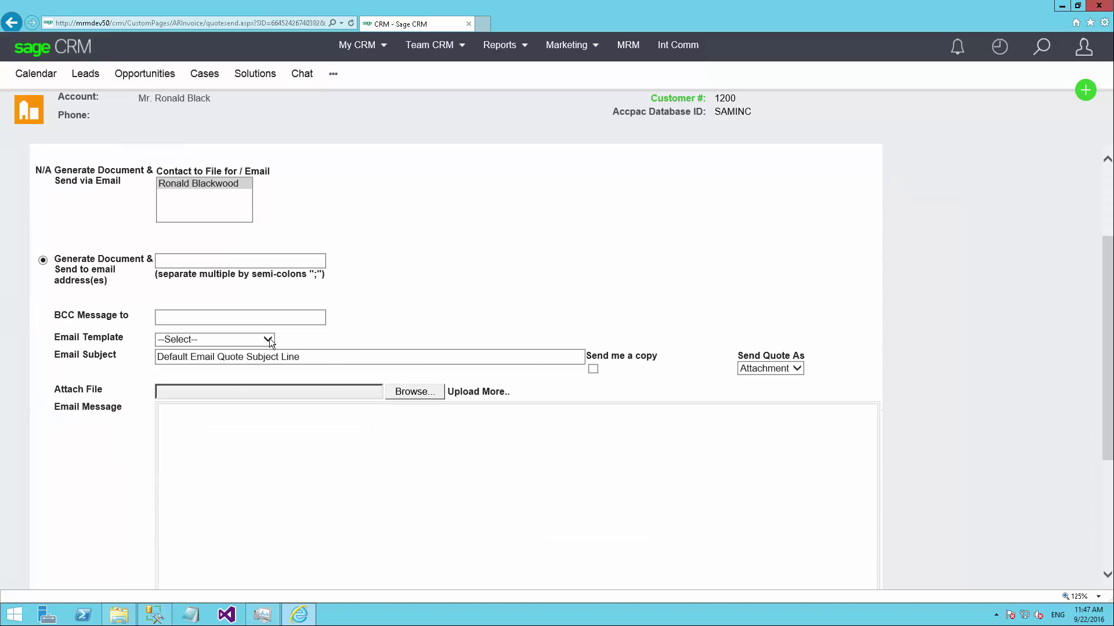
left_click(269, 340)
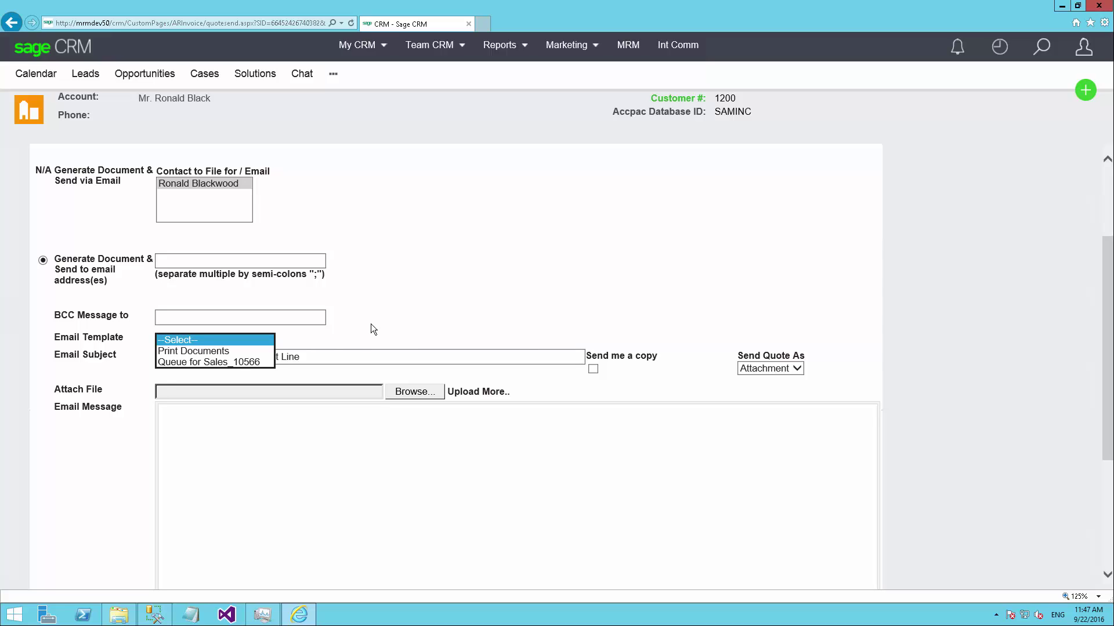
left_click(355, 325)
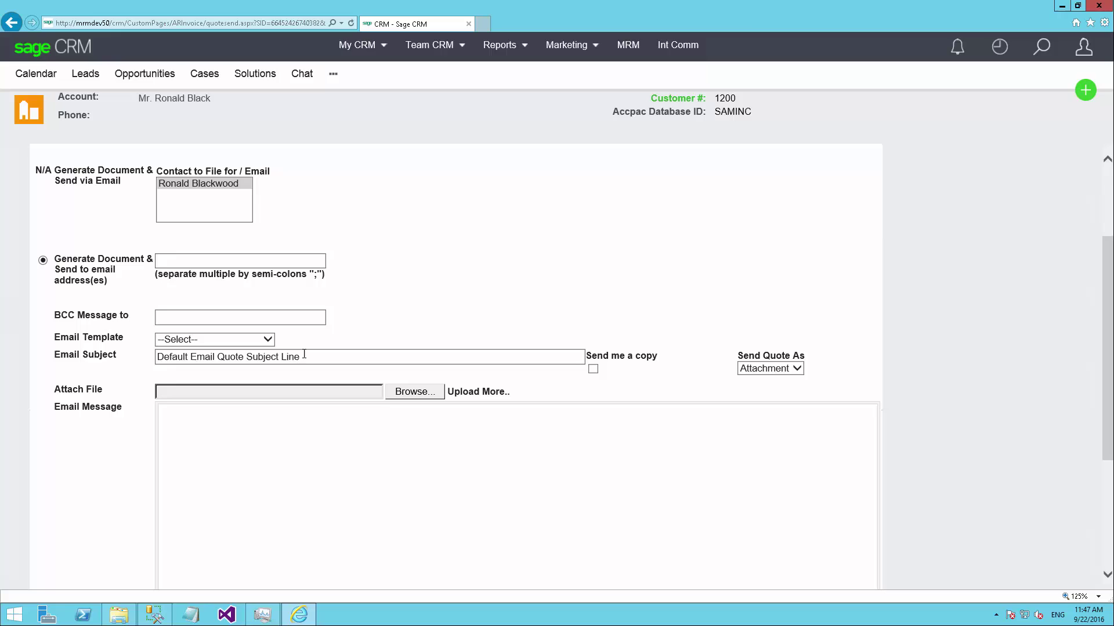
left_click_drag(304, 356, 156, 356)
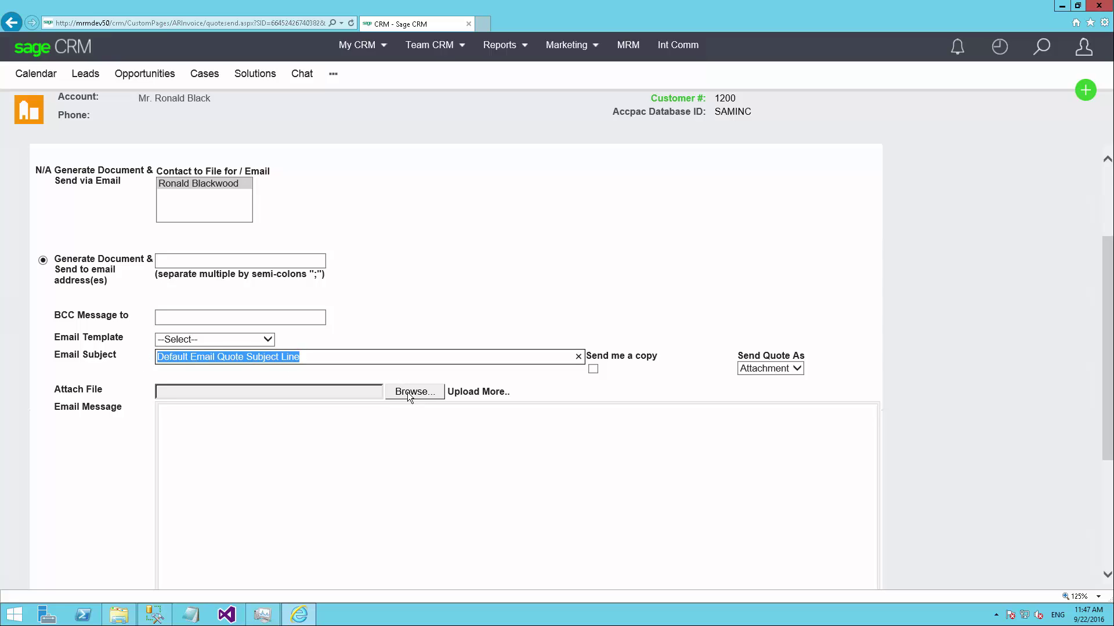
left_click_drag(71, 391, 106, 394)
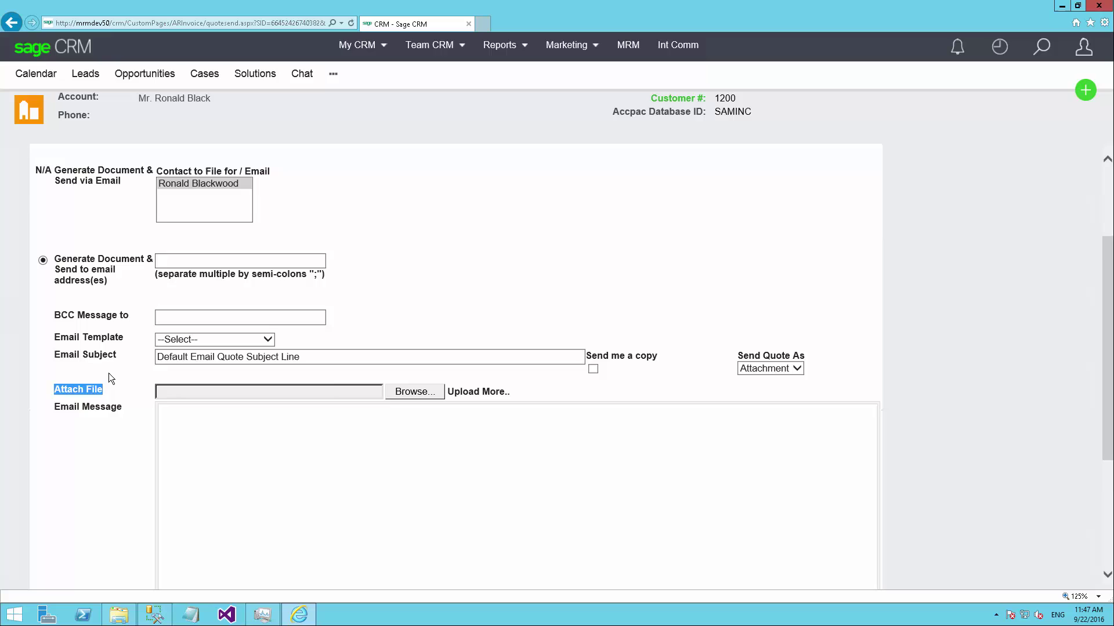
scroll(174, 394, "down", 1)
left_click(232, 399)
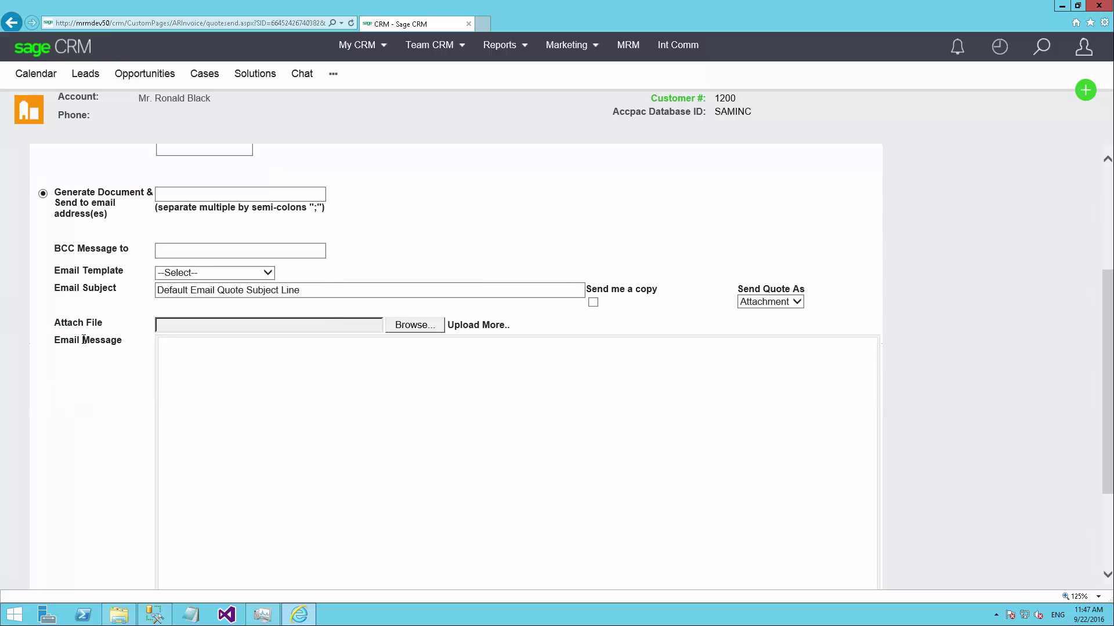
scroll(244, 363, "down", 1)
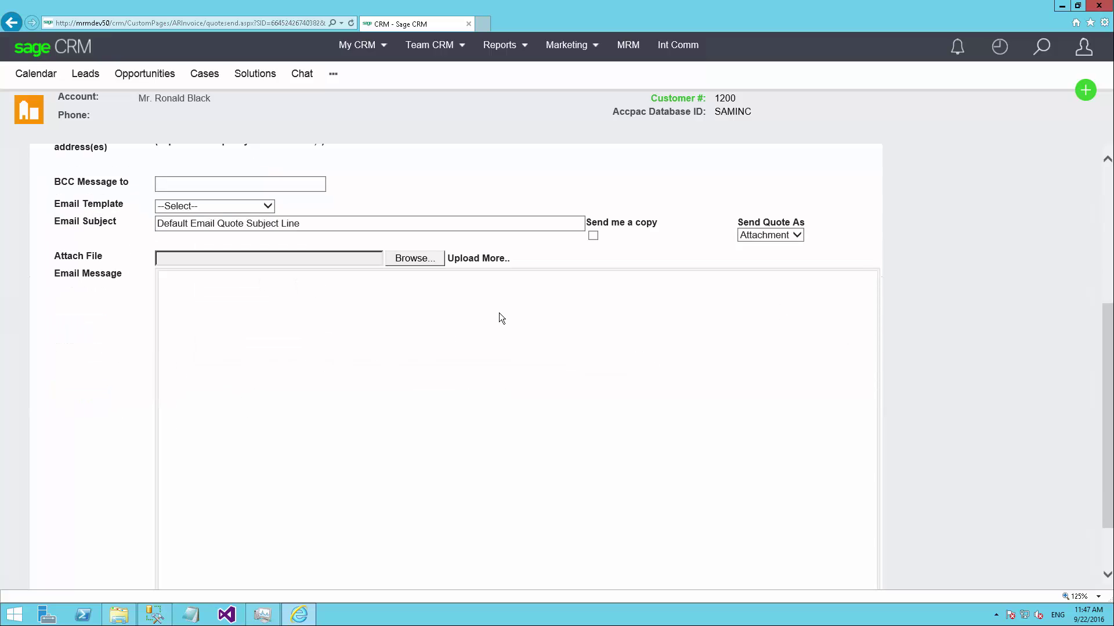
scroll(499, 312, "up", 4)
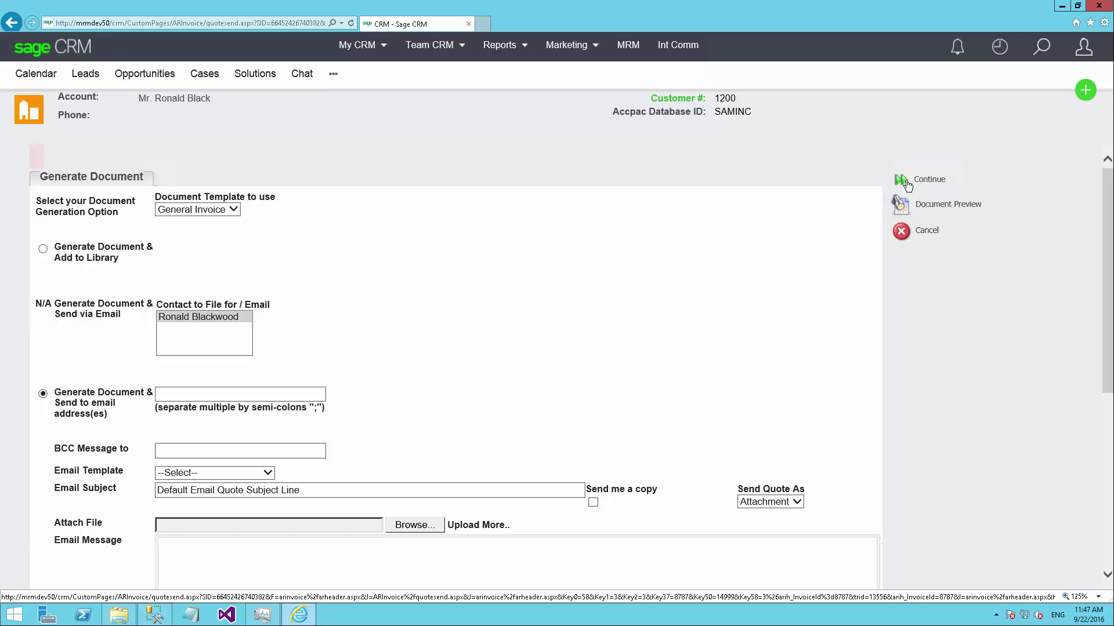
Generate the document and convert quote 8787 into an opportunity
left_click(901, 231)
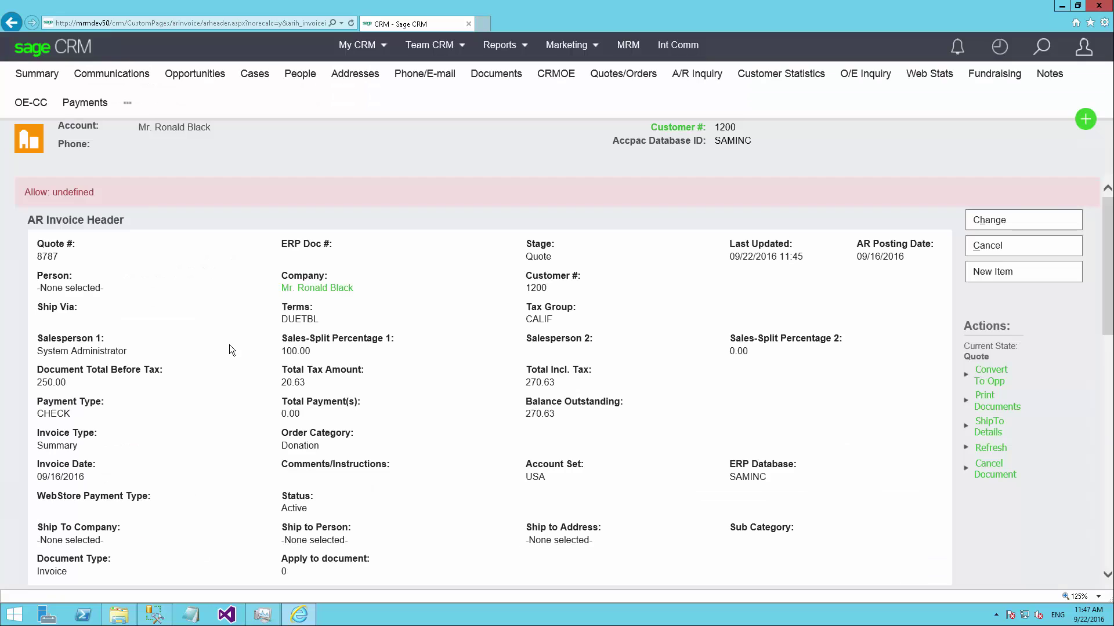
scroll(503, 349, "down", 5)
scroll(648, 353, "up", 2)
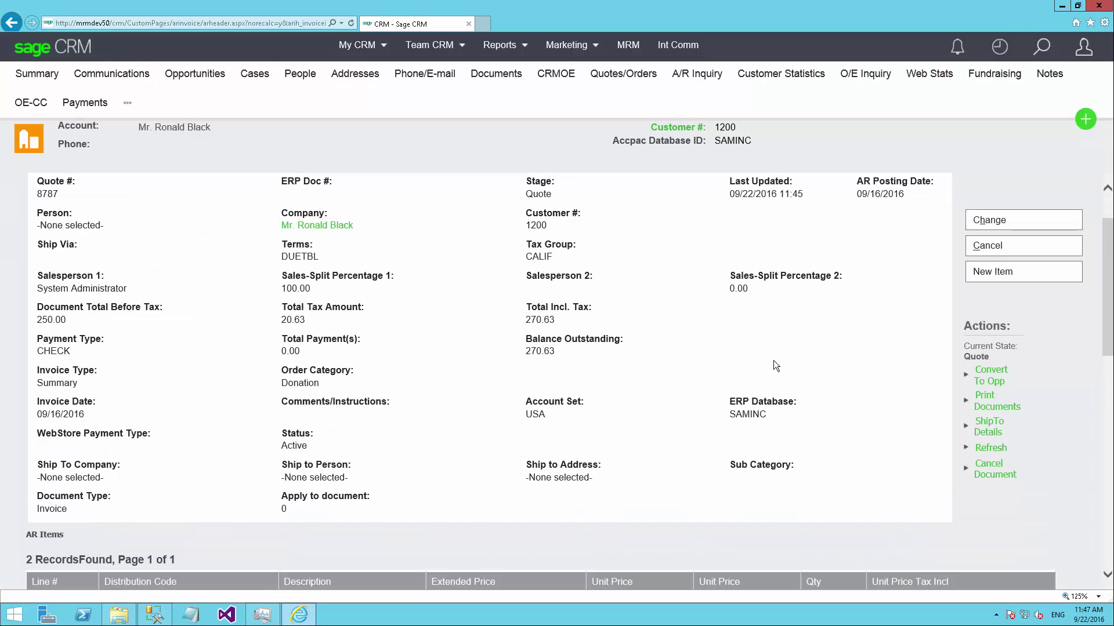
left_click(996, 383)
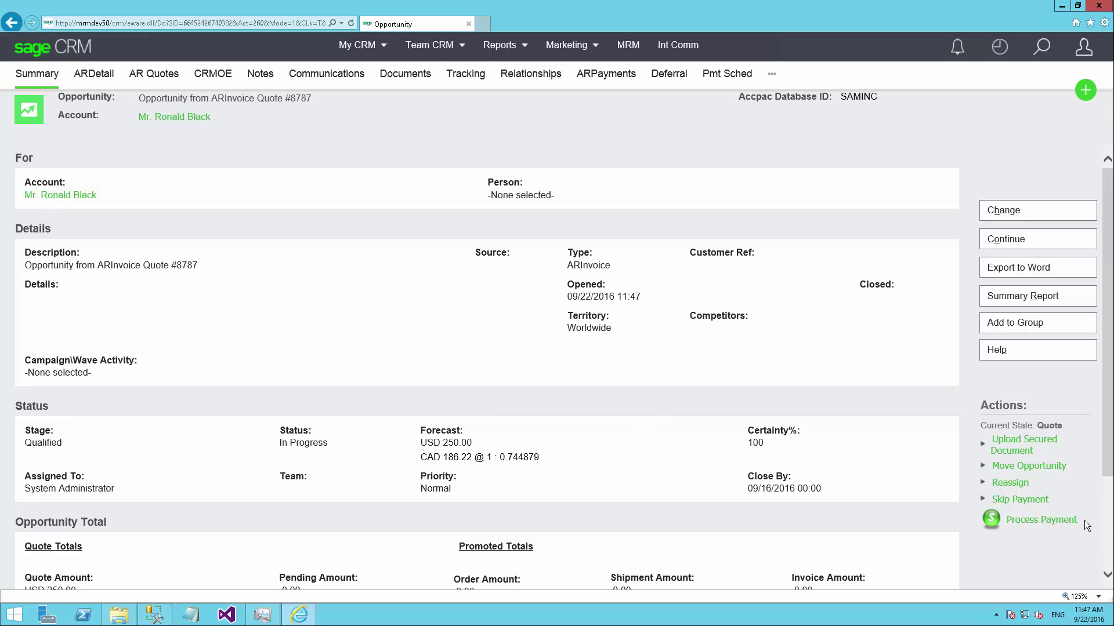
Start paying the 270.63 balance with VISA as the payment method
left_click(1026, 526)
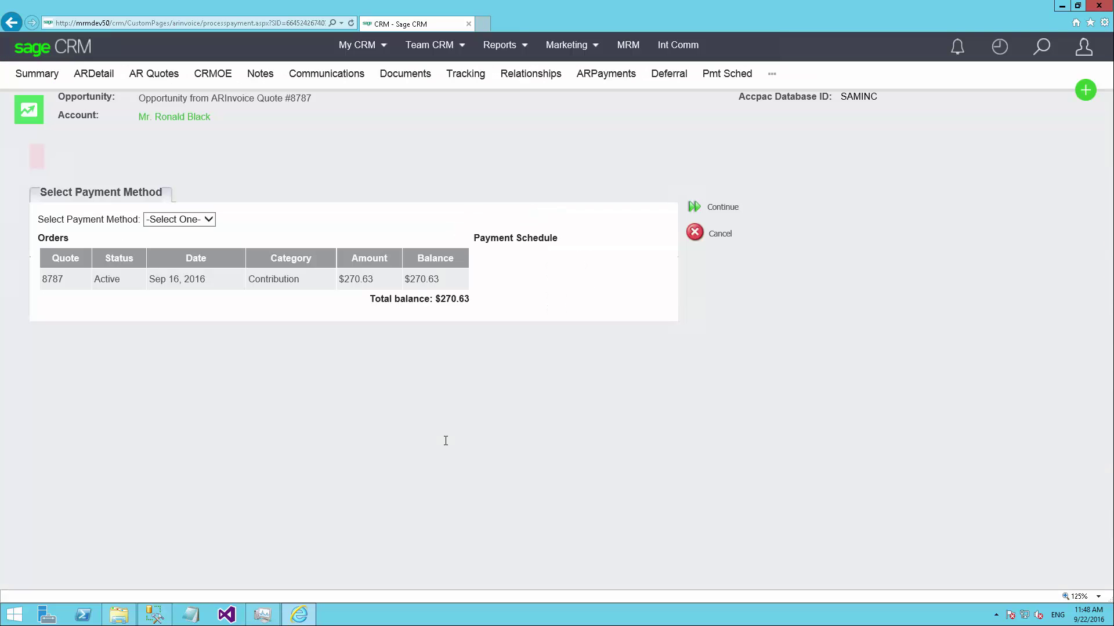
left_click(208, 223)
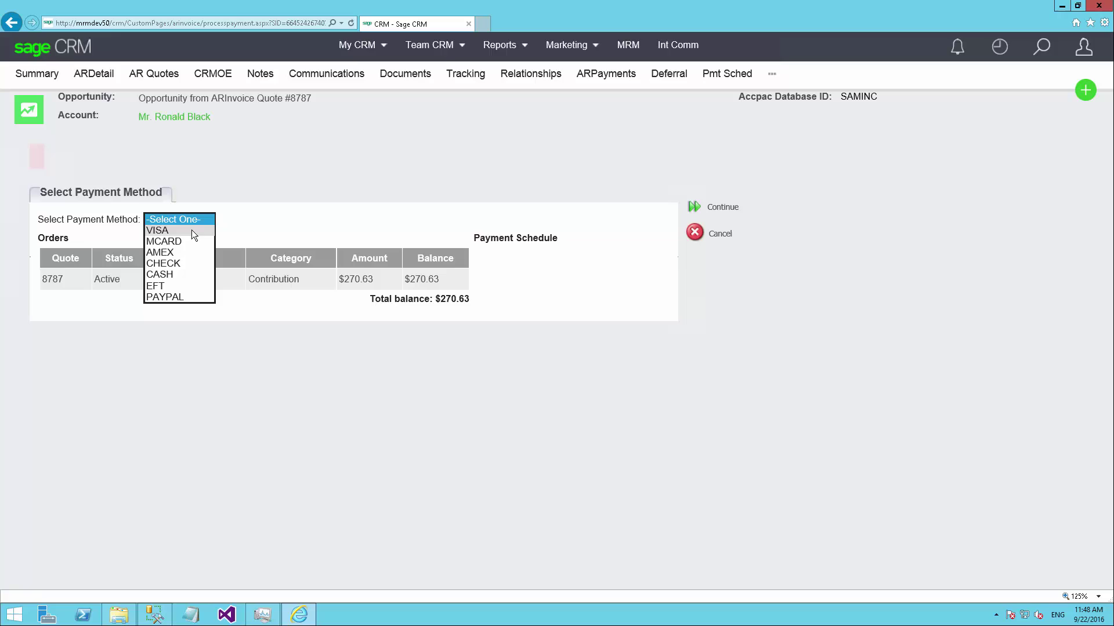
left_click(190, 231)
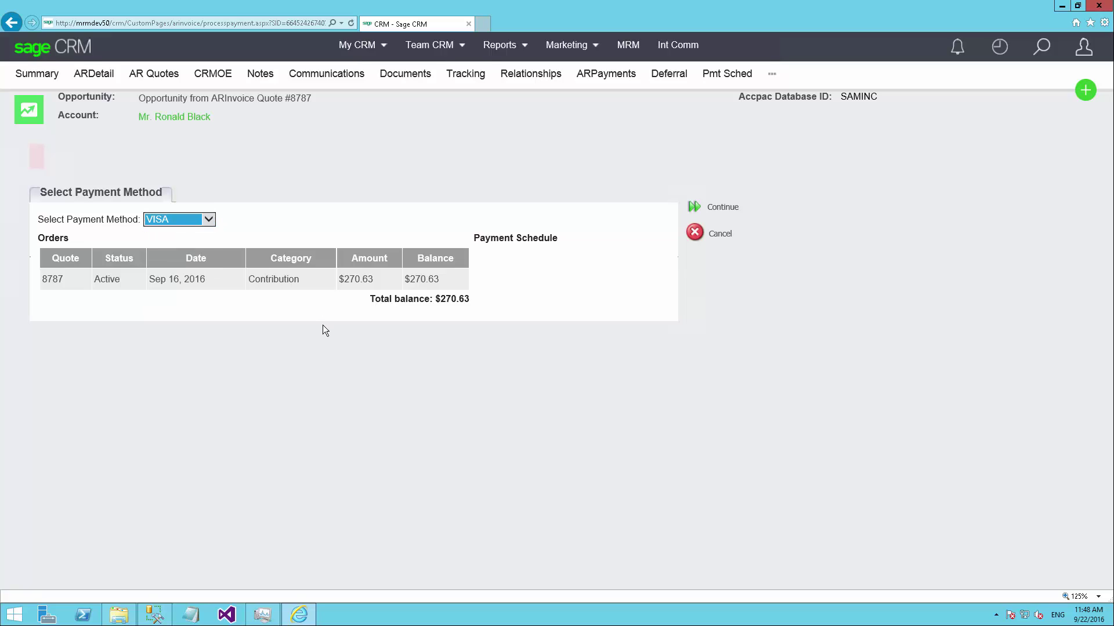
Pay 270.63 with the Visa card expiring 03/2018 and post the payment to ACCPAC
left_click(695, 210)
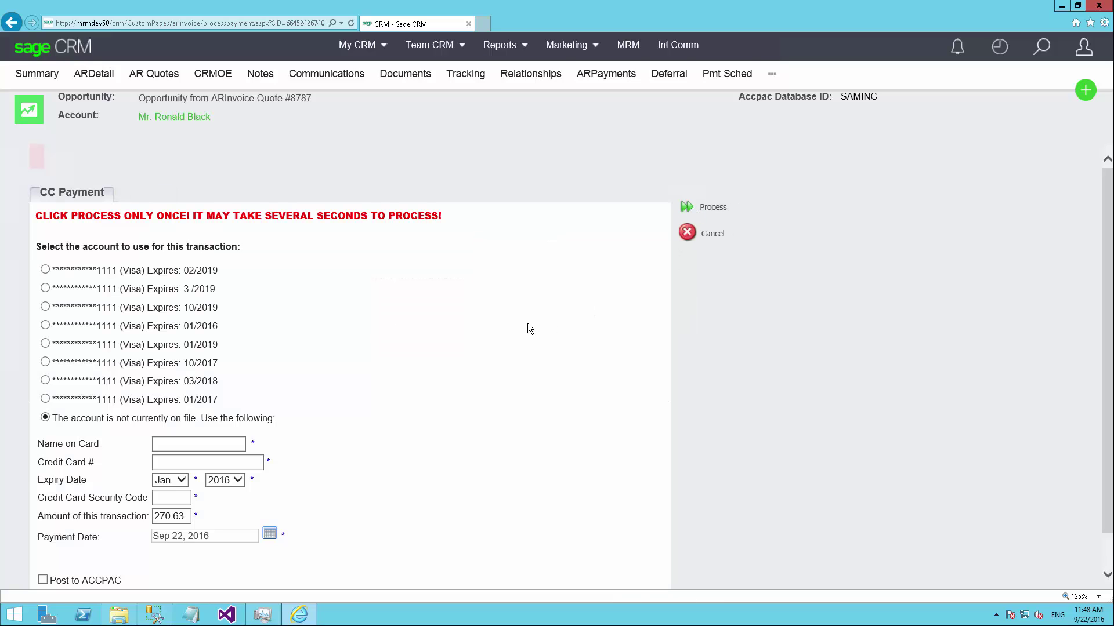
scroll(300, 440, "down", 1)
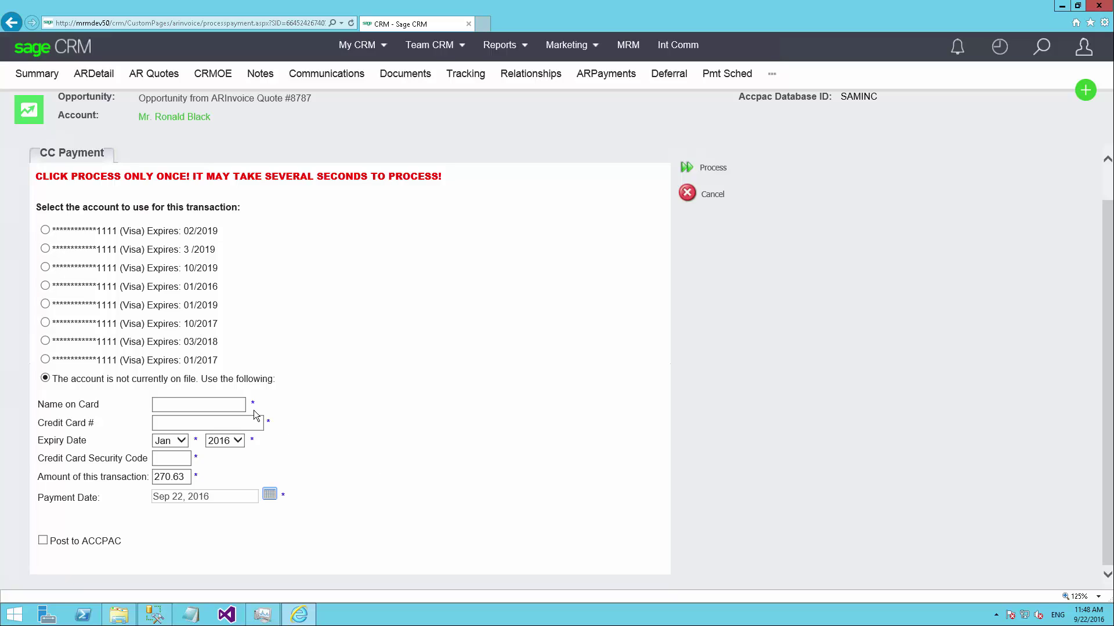
left_click(173, 423)
left_click(45, 342)
left_click(43, 541)
left_click(707, 167)
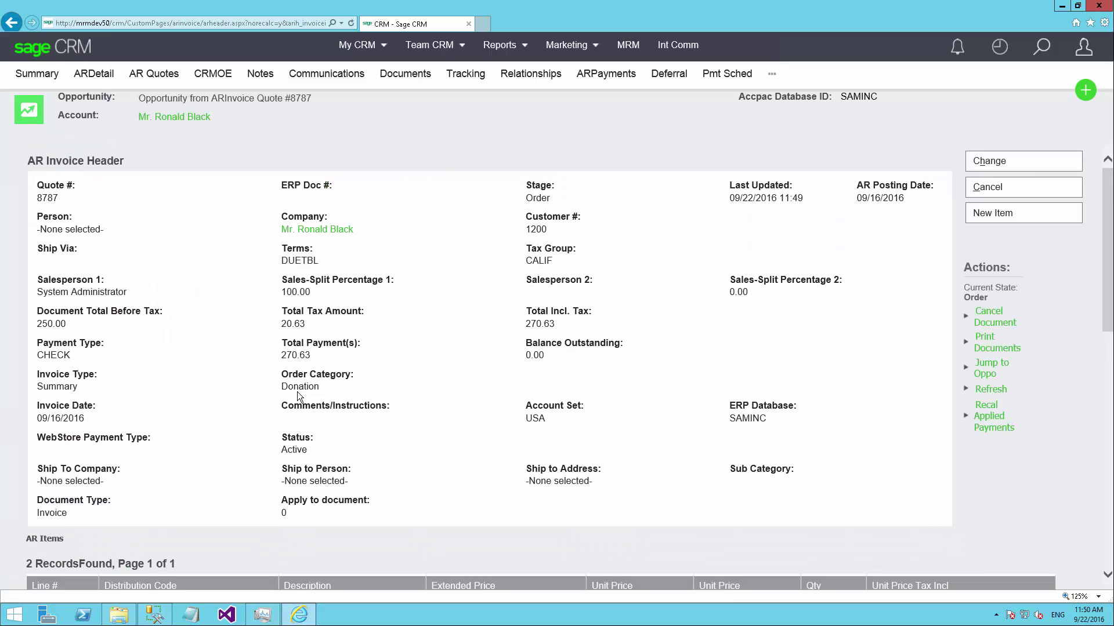
left_click_drag(293, 348, 304, 347)
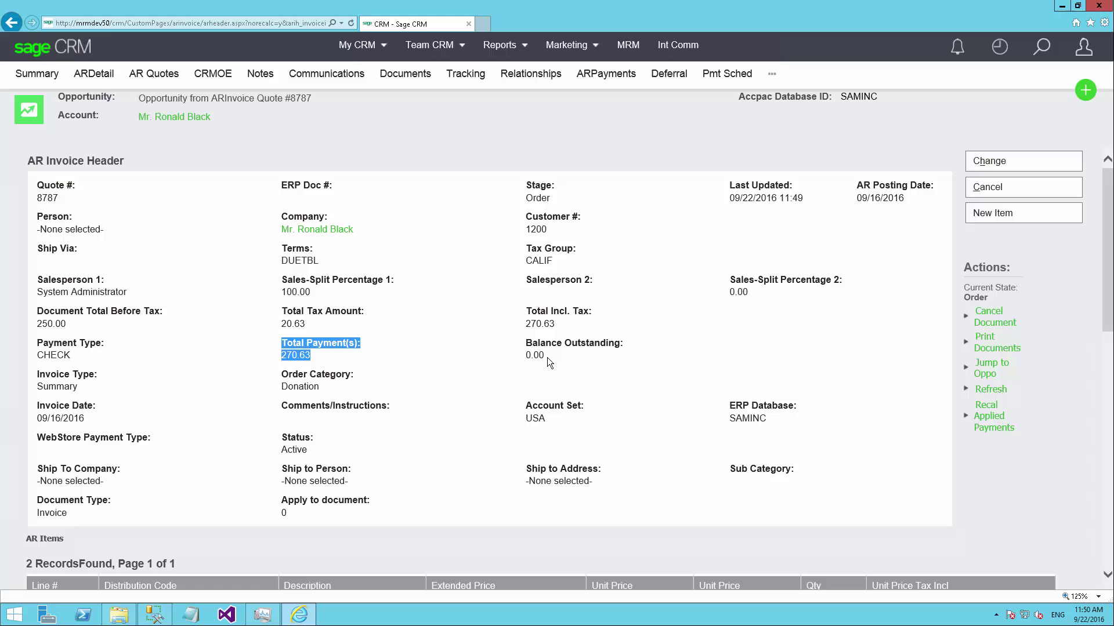
left_click_drag(548, 357, 531, 346)
left_click(480, 374)
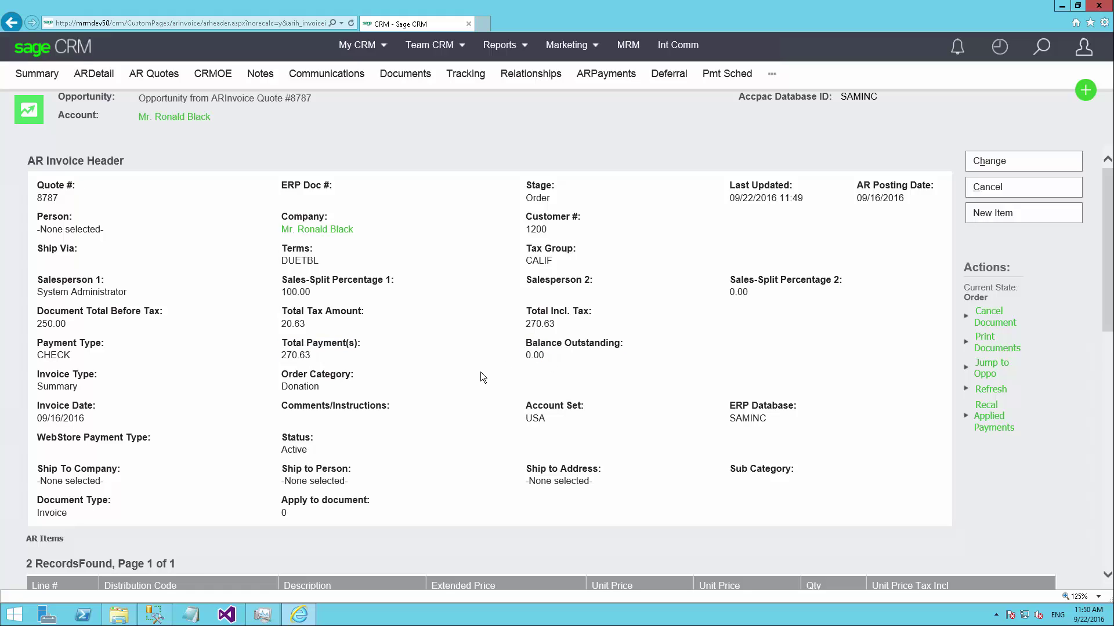